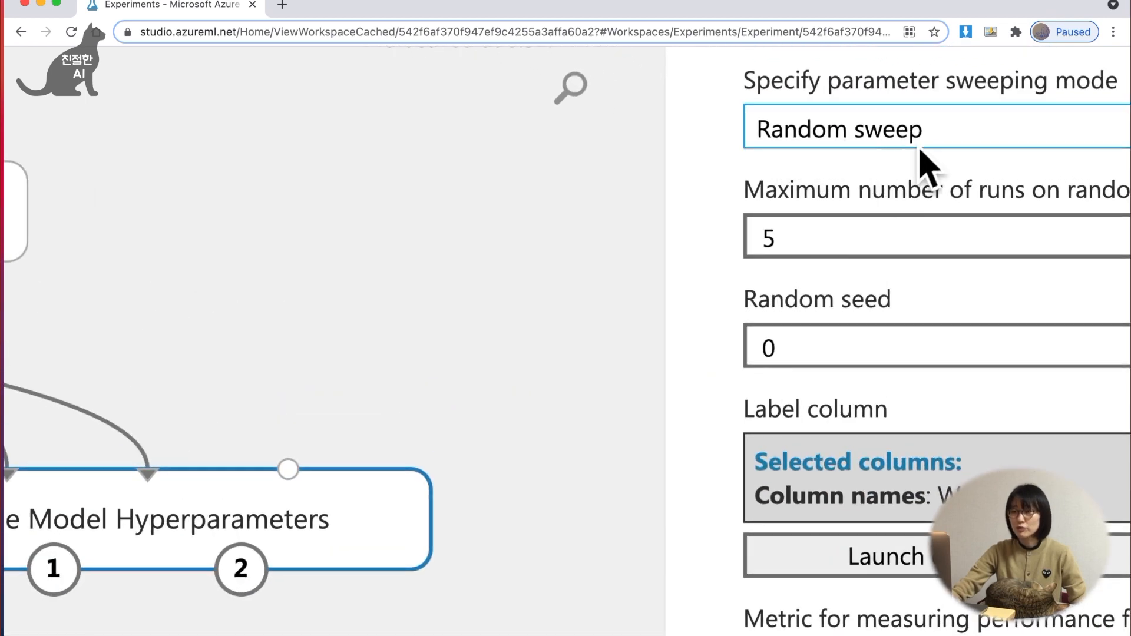
# Set the parameter sweeping mode of the hyperparameter tuning module to Entire grid
pyautogui.hscroll(5, 959, 182)
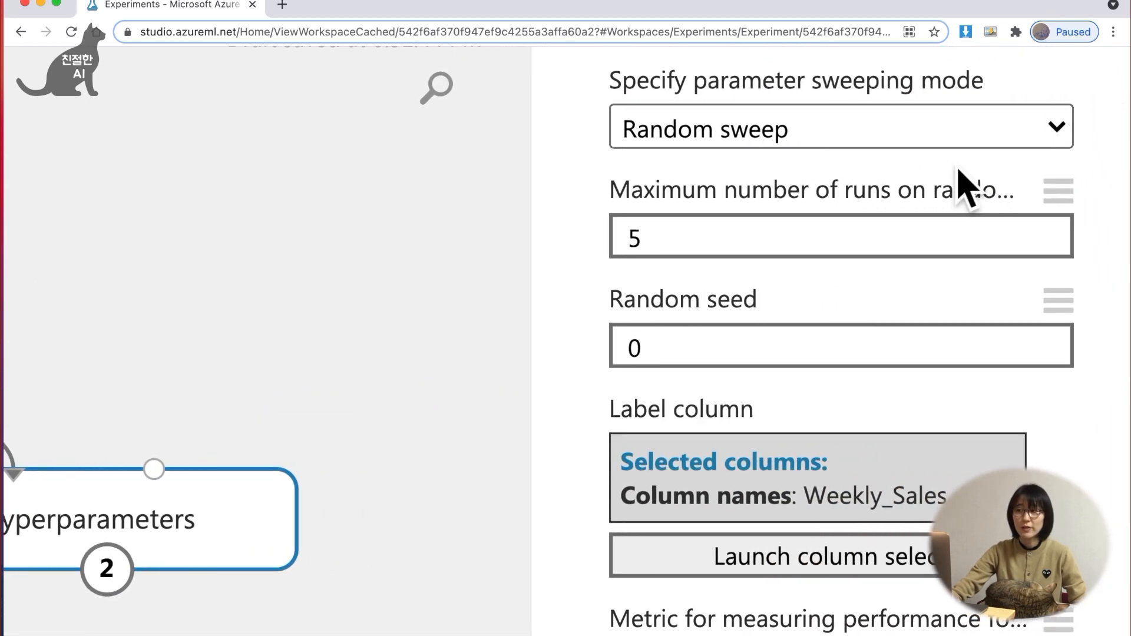
pyautogui.click(814, 138)
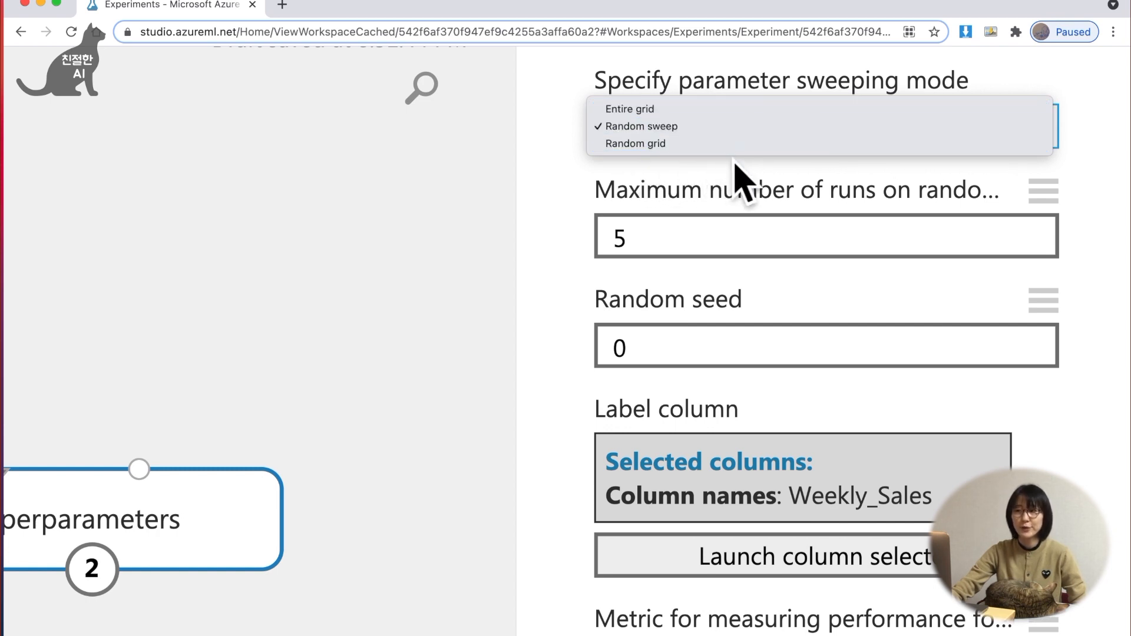
pyautogui.click(659, 112)
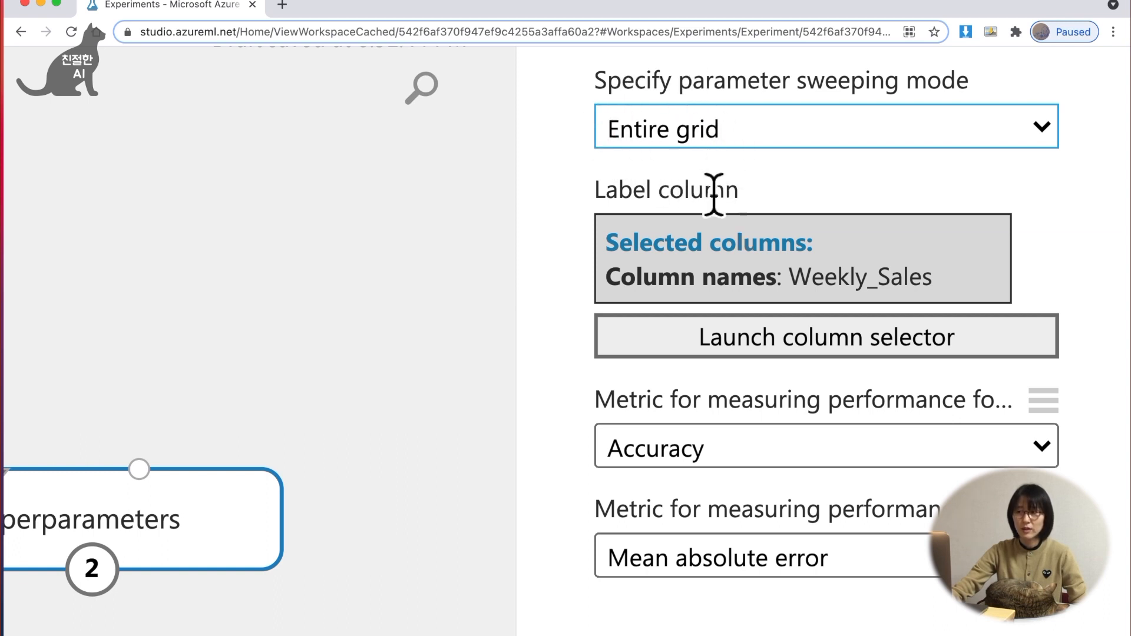
# Widen the properties pane and examine the label column and the available metrics for classification performance
pyautogui.moveTo(811, 290); pyautogui.dragTo(950, 309)
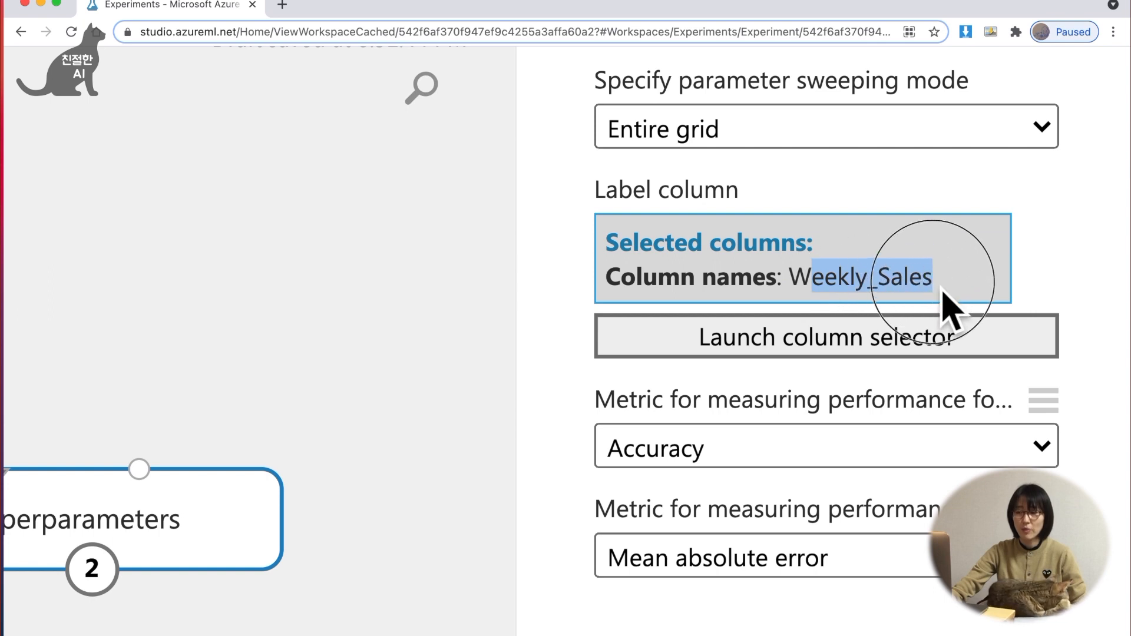
pyautogui.doubleClick(899, 294)
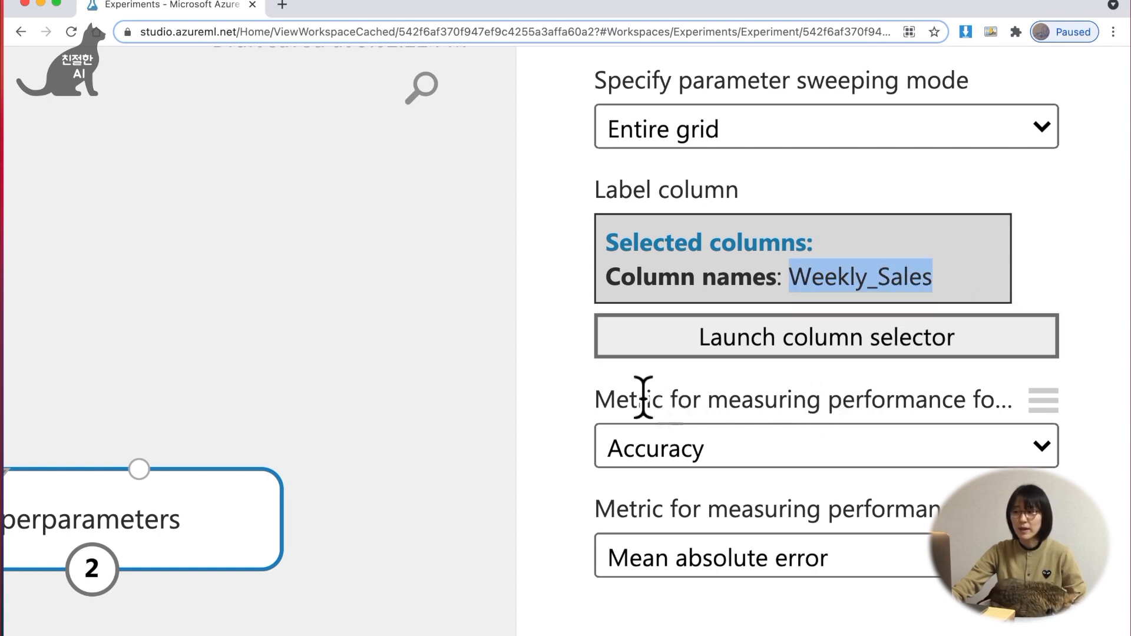
pyautogui.doubleClick(607, 403)
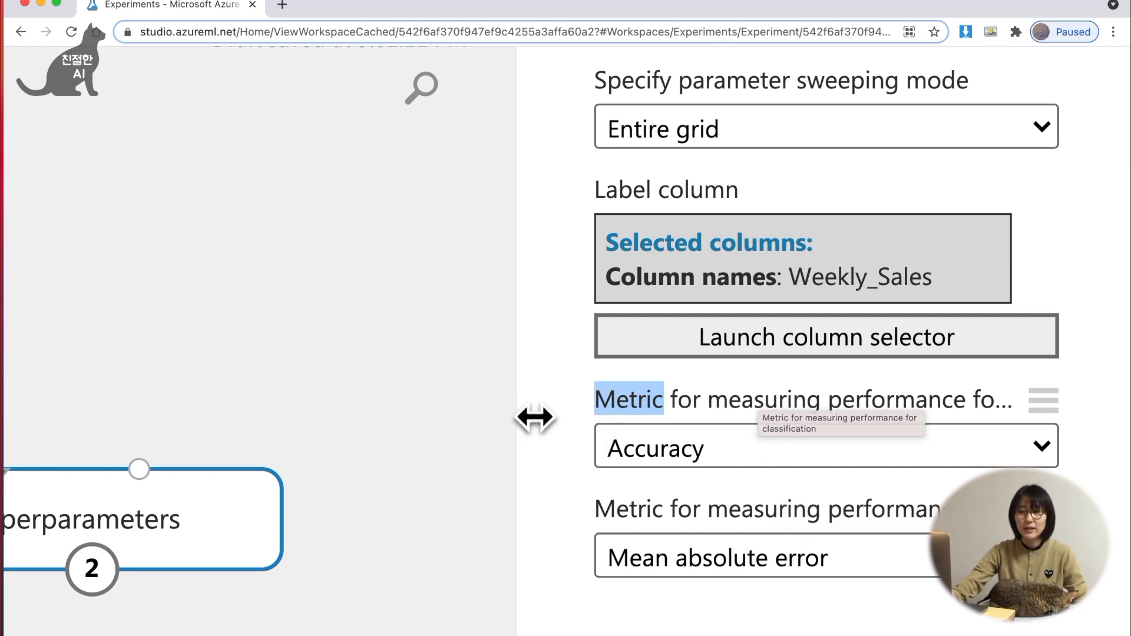
pyautogui.moveTo(442, 387); pyautogui.dragTo(373, 384)
pyautogui.doubleClick(902, 407)
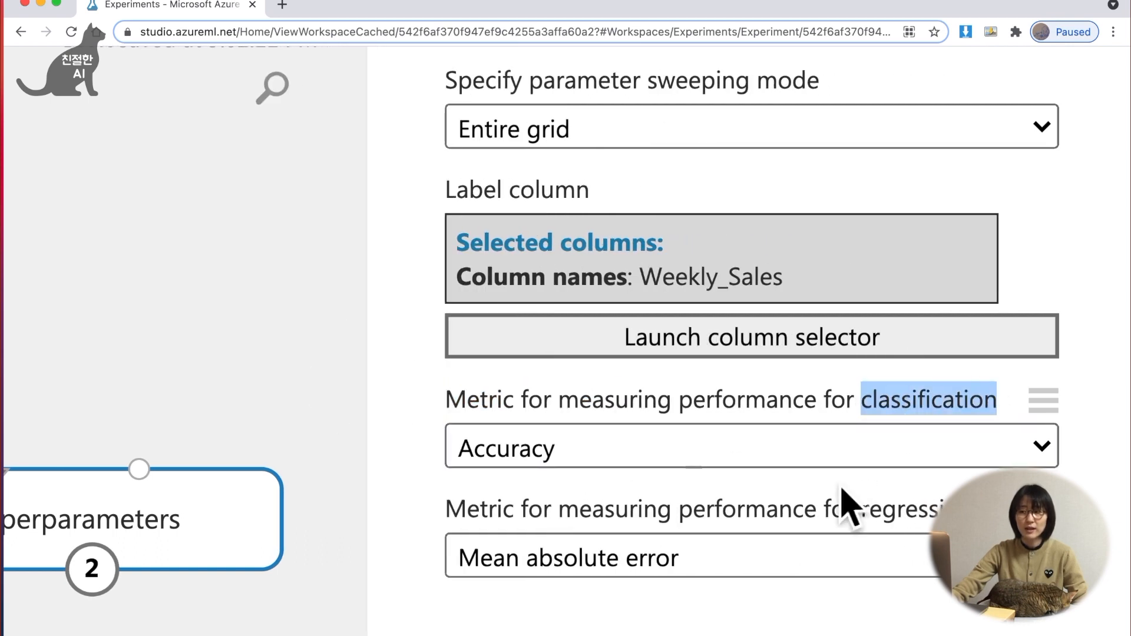
pyautogui.click(570, 457)
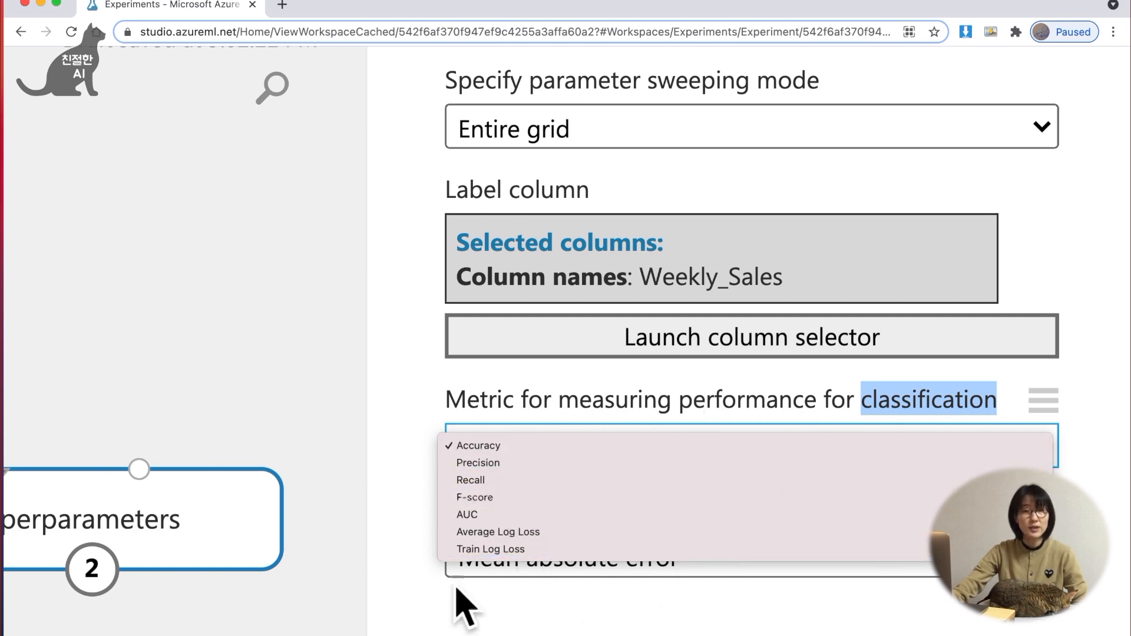
pyautogui.click(374, 429)
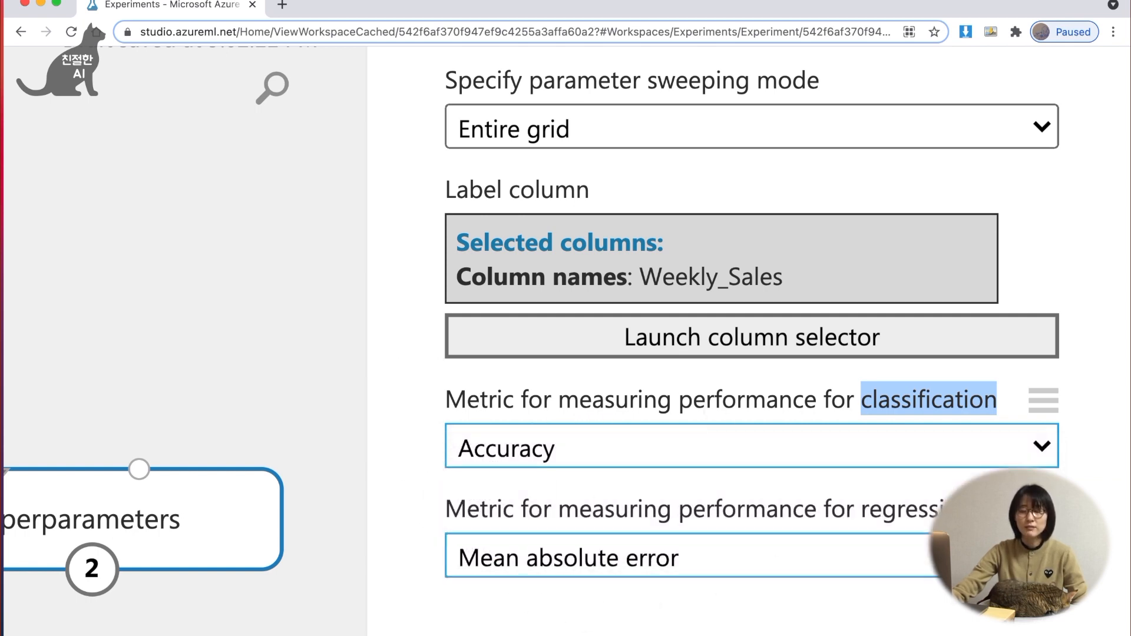
# Review the regression performance metrics and set the metric to Root of mean squared error
pyautogui.doubleClick(902, 519)
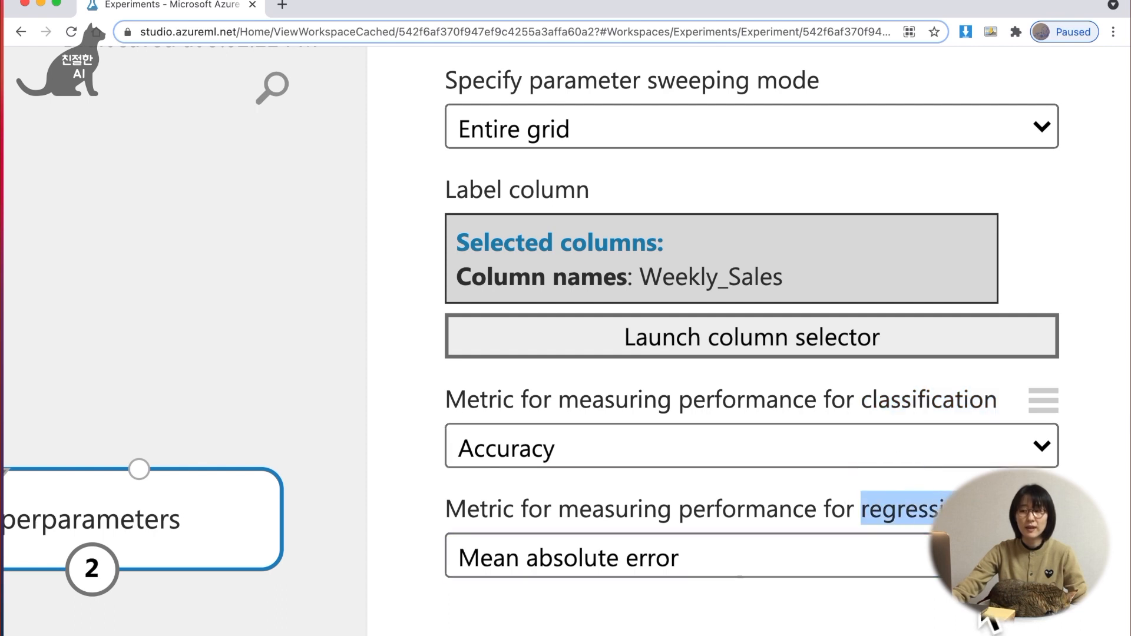
pyautogui.click(597, 570)
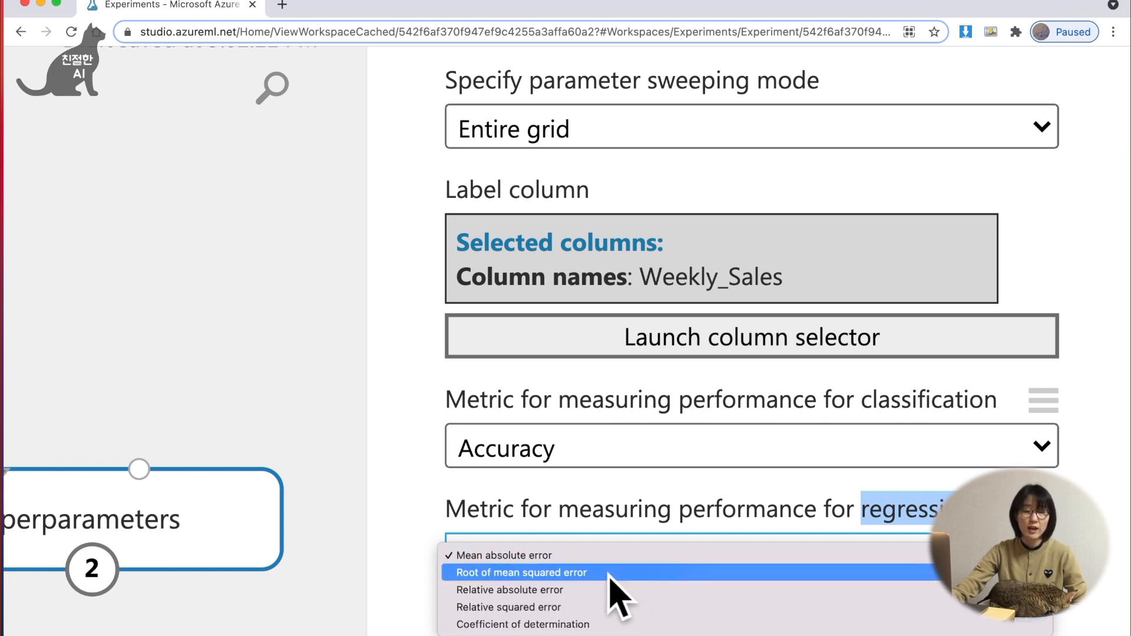
pyautogui.click(409, 591)
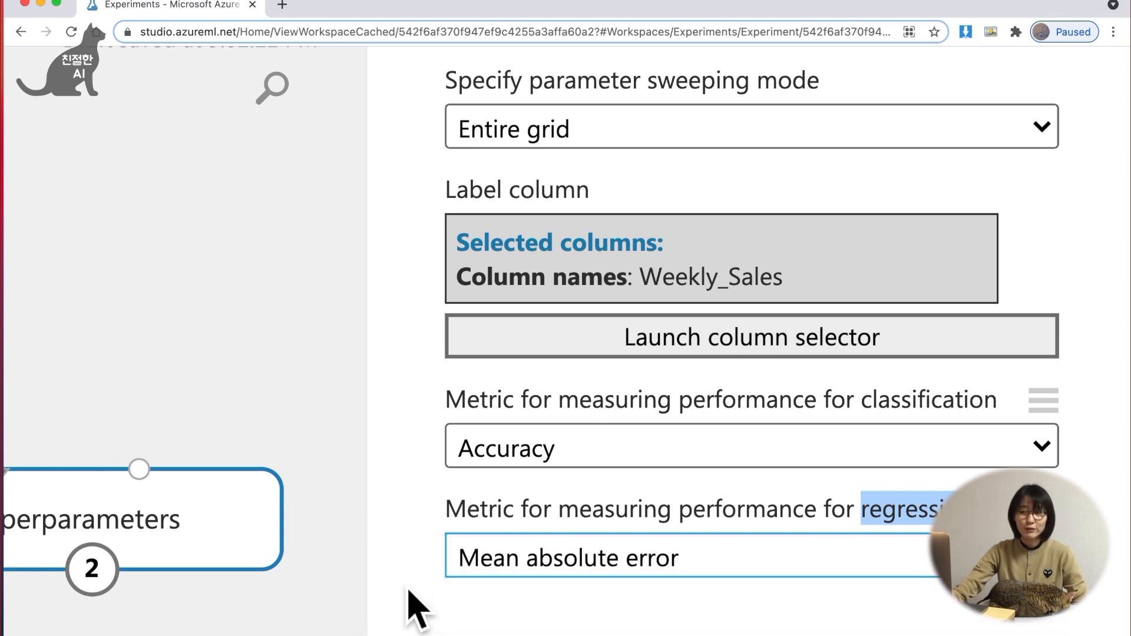
pyautogui.doubleClick(935, 425)
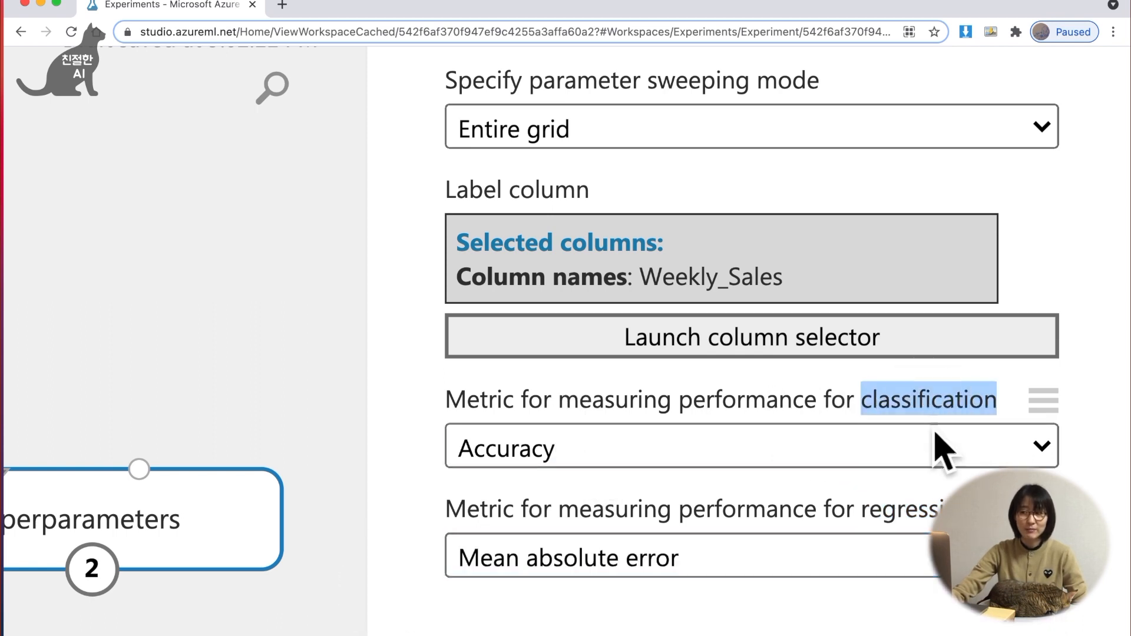
pyautogui.doubleClick(889, 510)
pyautogui.click(784, 537)
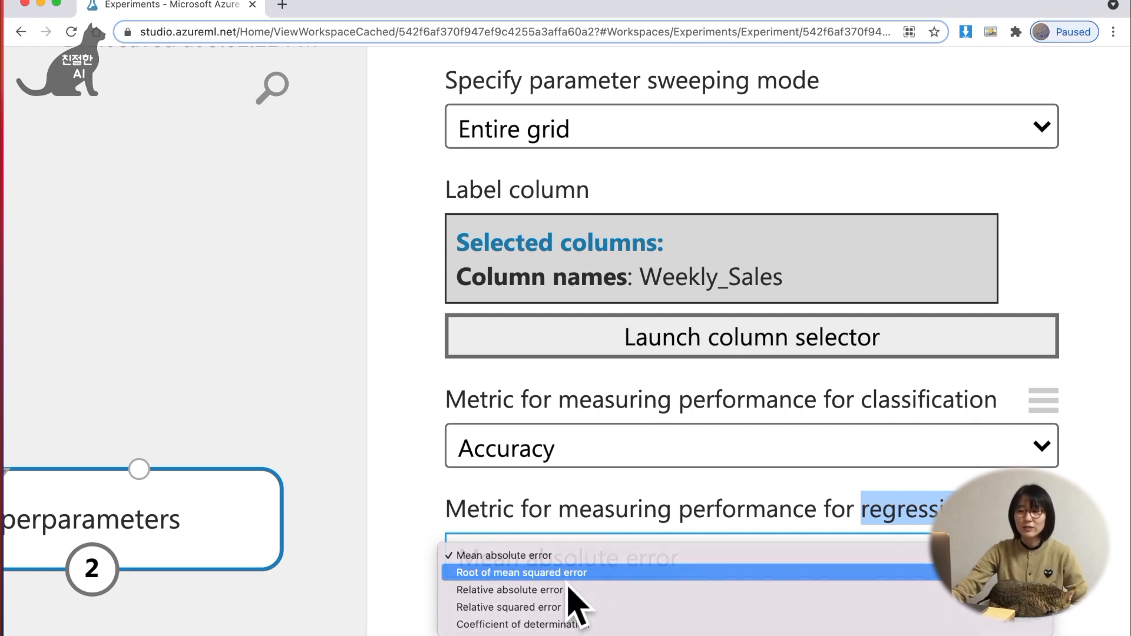
pyautogui.click(567, 578)
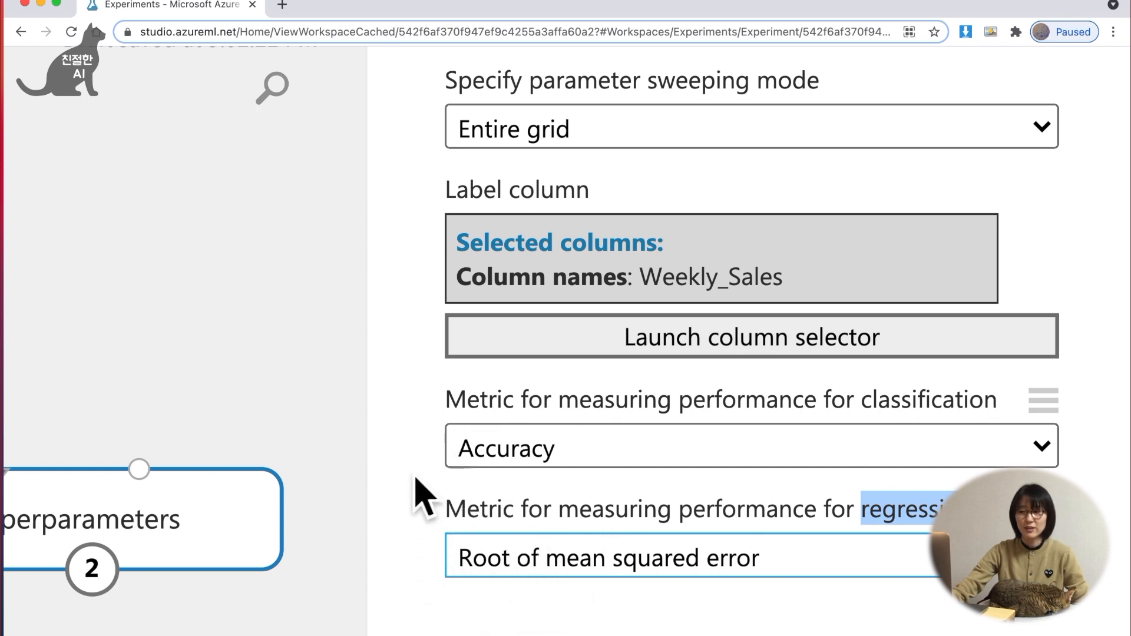
pyautogui.click(560, 616)
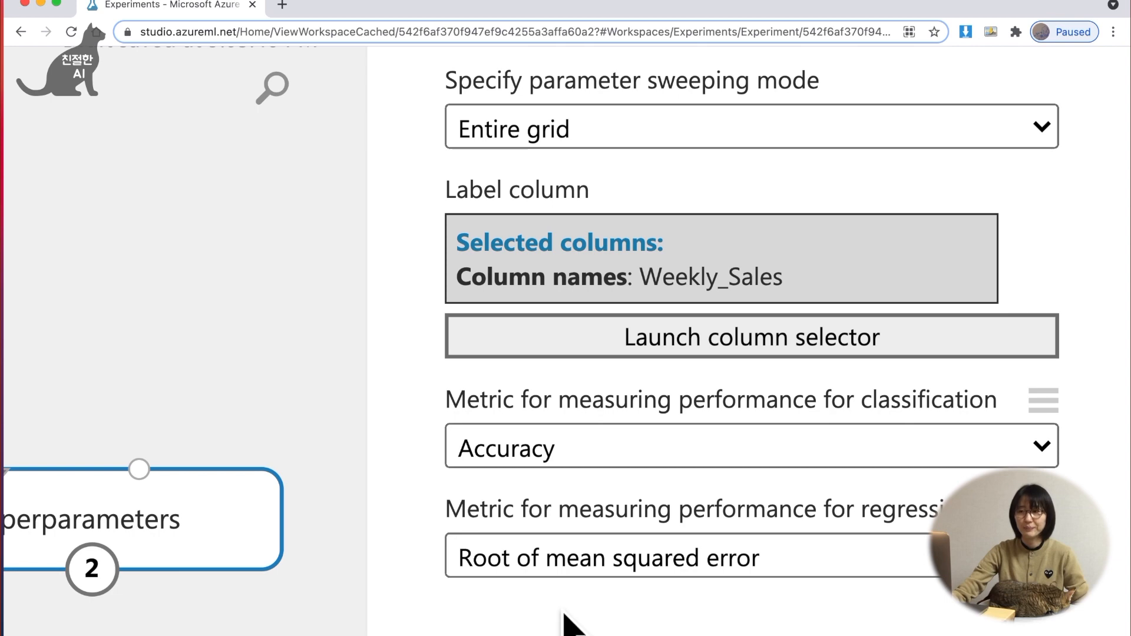
# Examine the parameter ranges of the Boosted Decision Tree Regression module
pyautogui.scroll(-3, 564, 612)
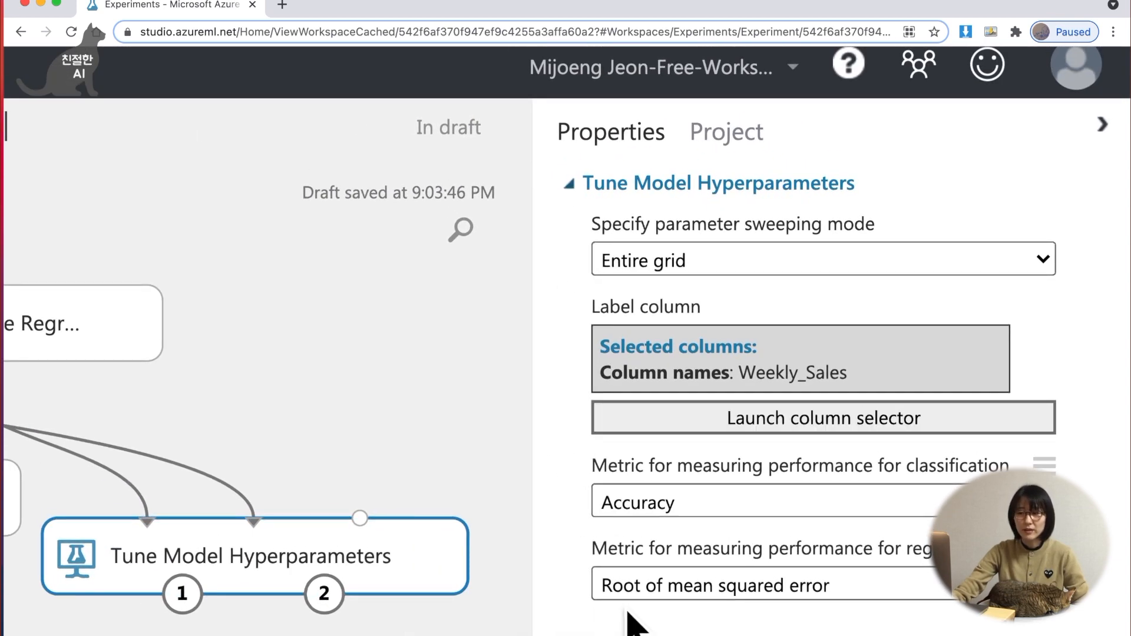
pyautogui.scroll(-2, 629, 613)
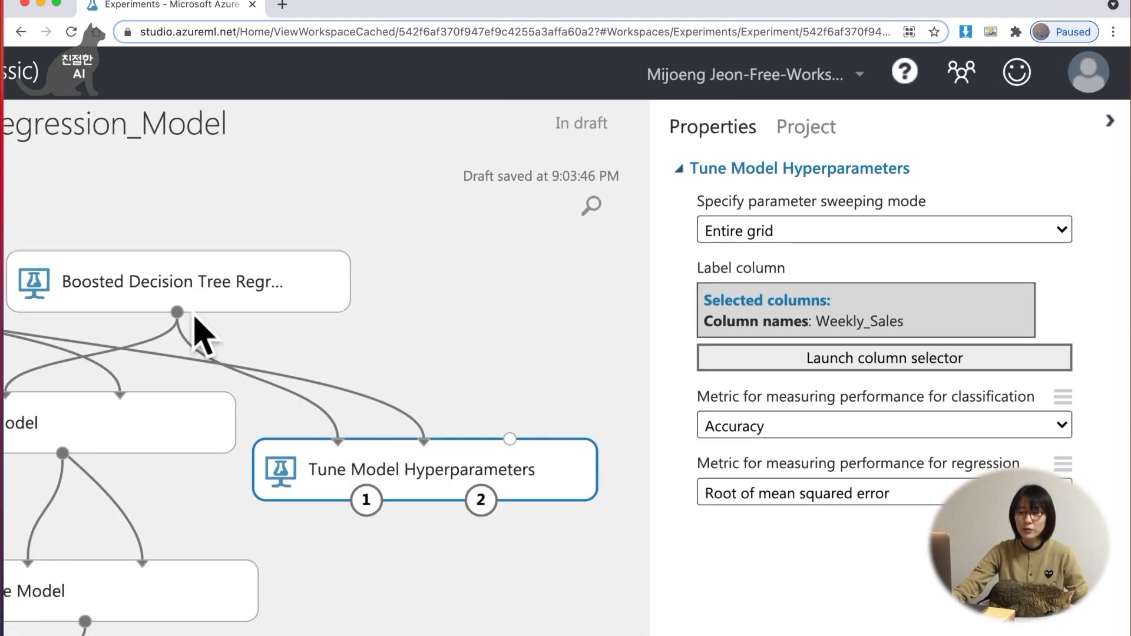
pyautogui.click(134, 304)
pyautogui.scroll(-2, 139, 298)
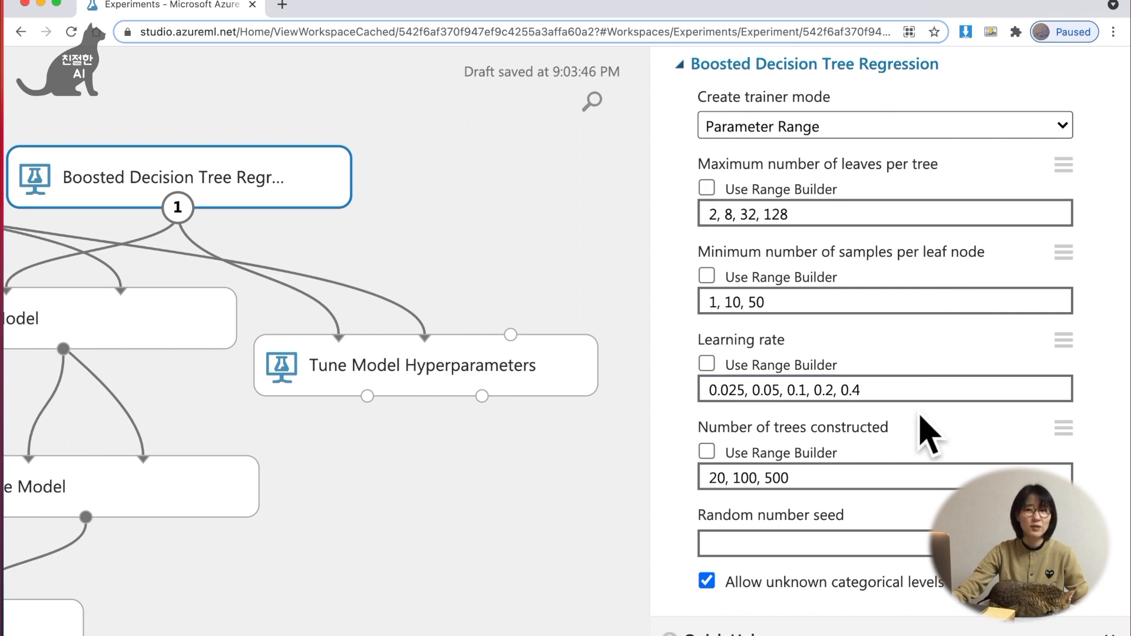
# Set the sweeping mode of the Tune Model Hyperparameters module to Random grid
pyautogui.click(517, 370)
pyautogui.click(759, 130)
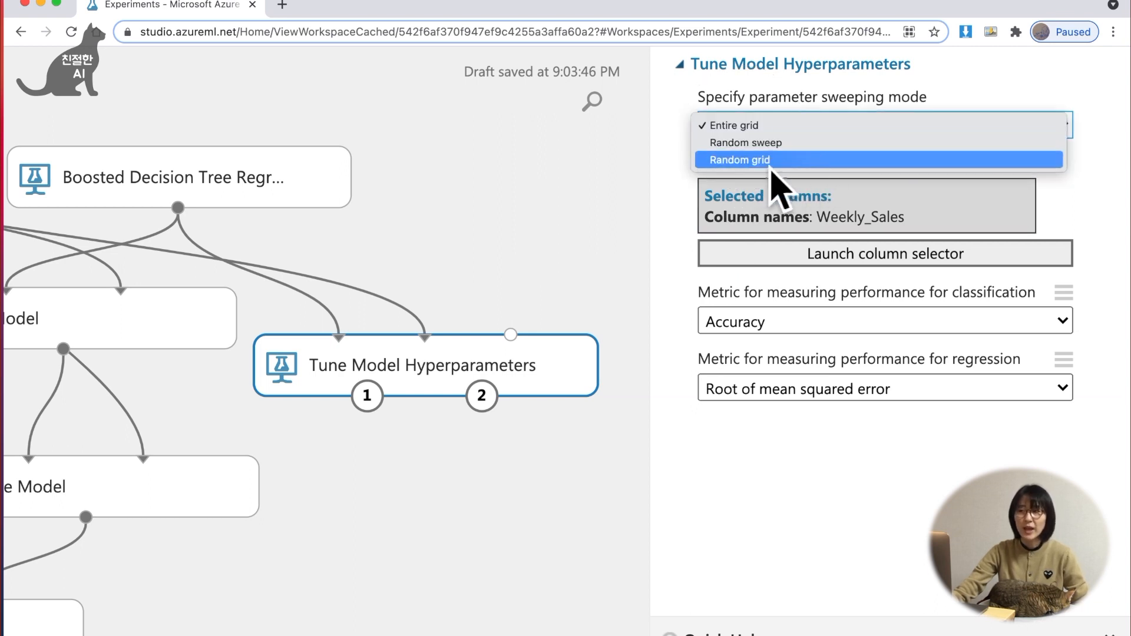
pyautogui.click(759, 161)
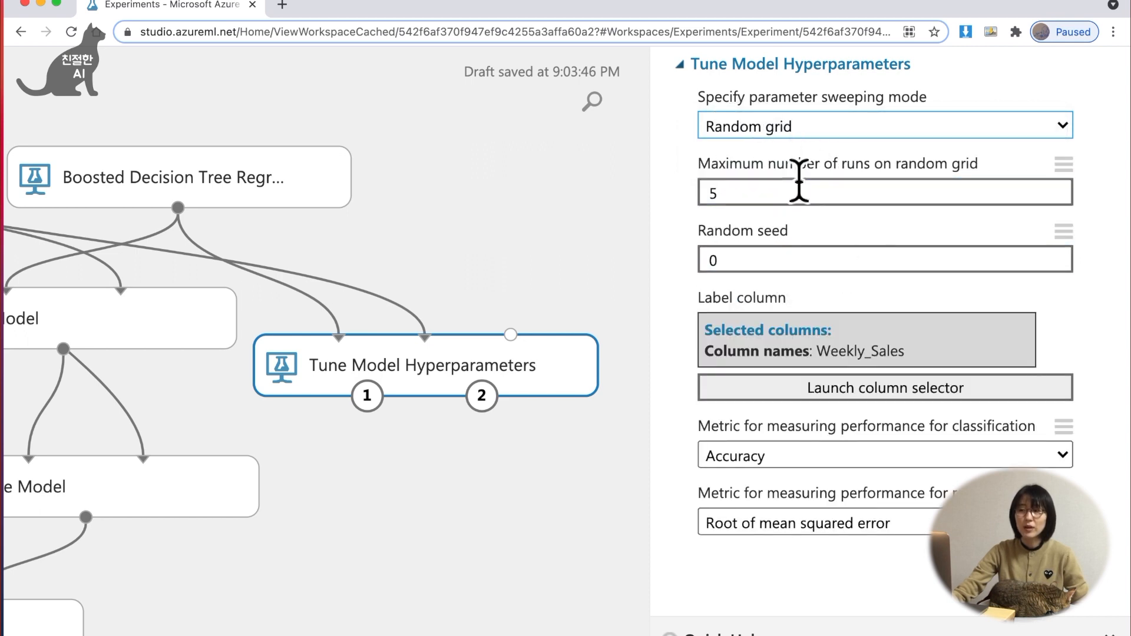
# Set the sweeping mode to Random sweep with a maximum of 10 runs and a random seed of 9
pyautogui.click(832, 133)
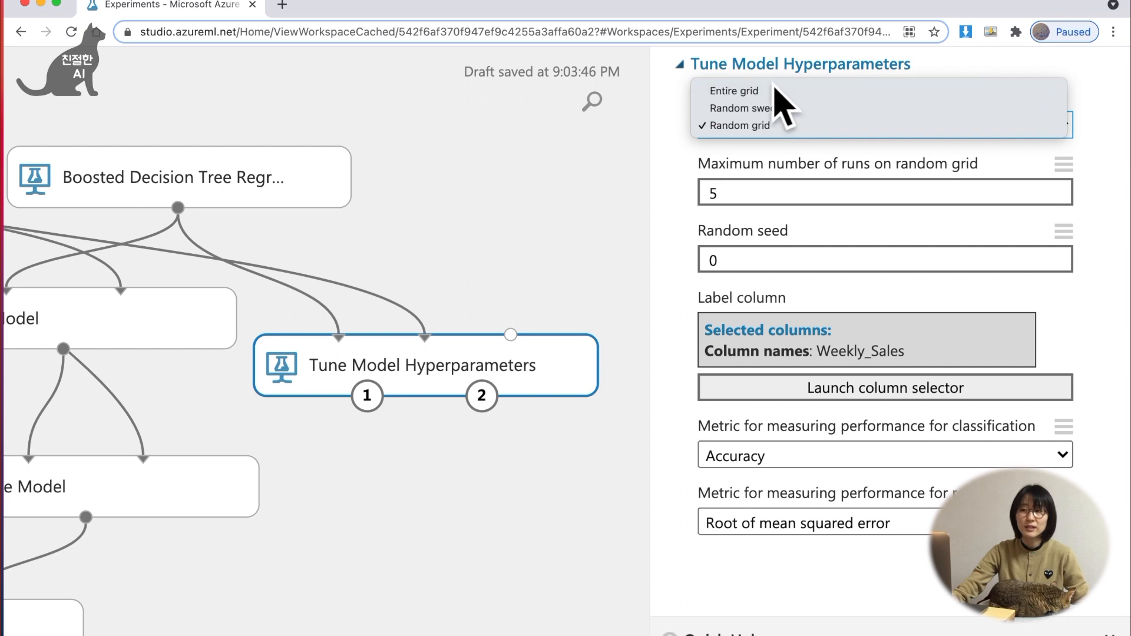
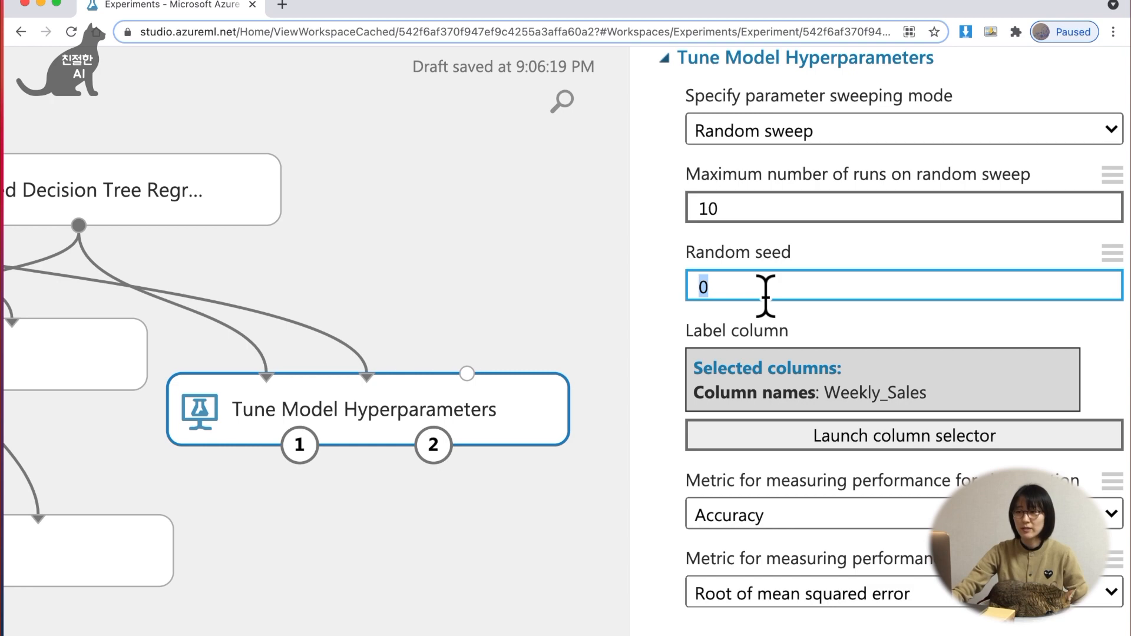
pyautogui.click(790, 262)
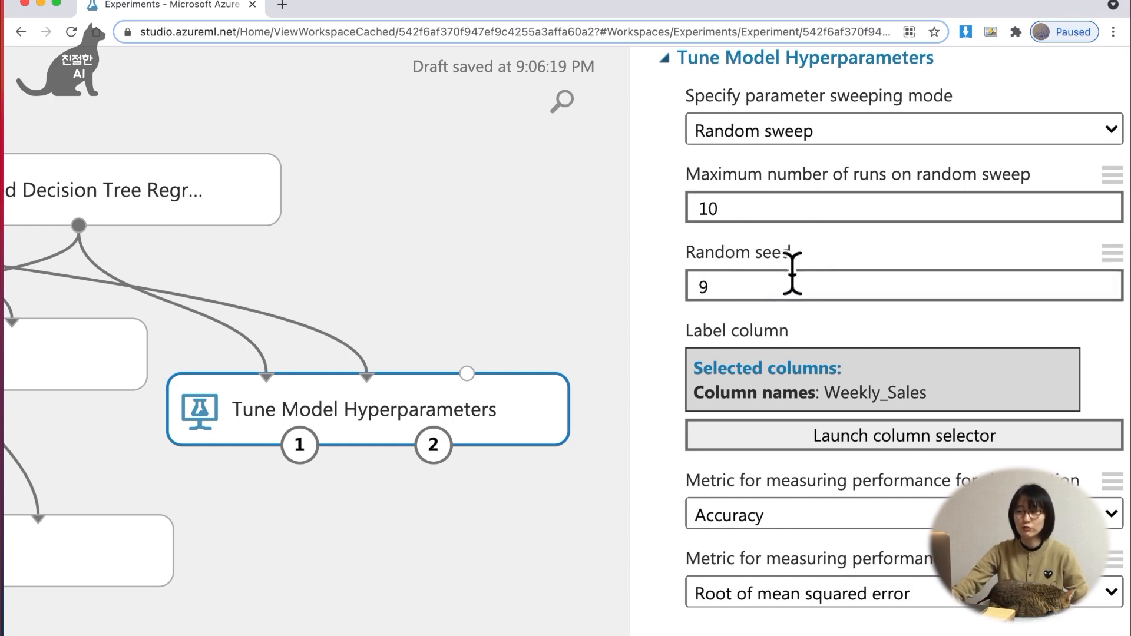
# Examine the label column and the classification and regression metric settings of the Tune Model Hyperparameters module
pyautogui.scroll(-1, 791, 268)
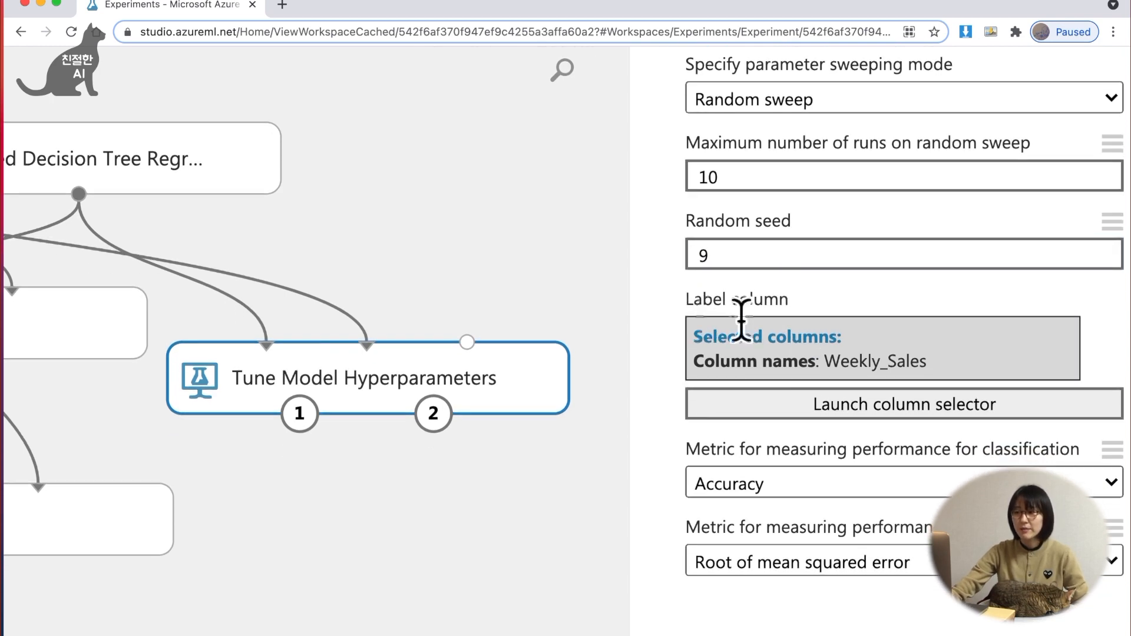
pyautogui.moveTo(827, 365); pyautogui.dragTo(973, 369)
pyautogui.scroll(-1, 884, 498)
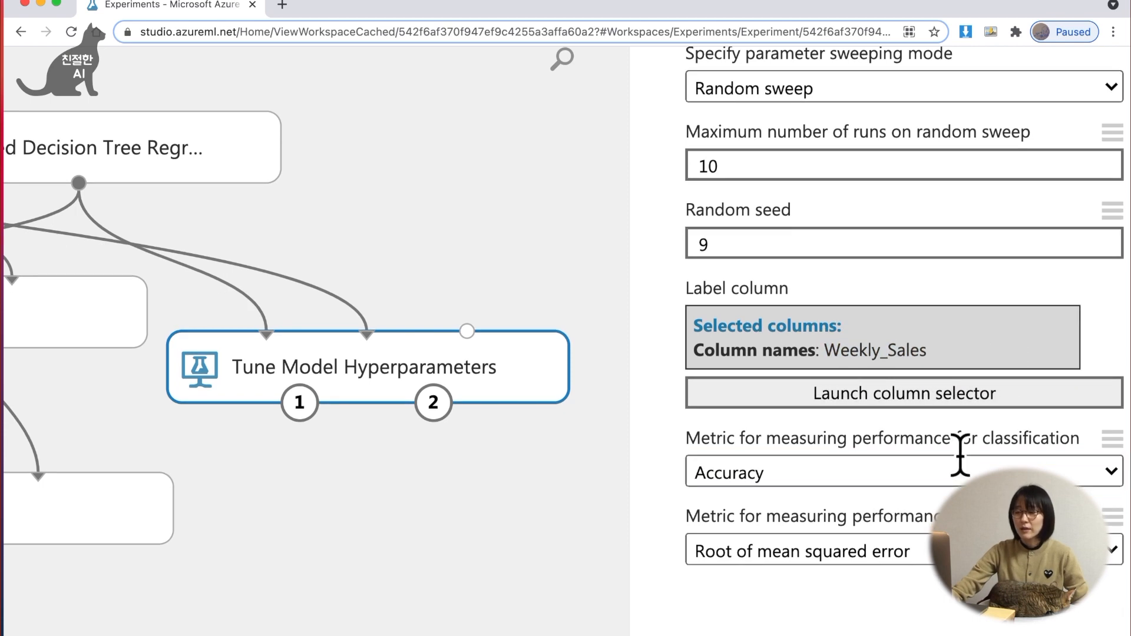
pyautogui.tripleClick(960, 454)
pyautogui.doubleClick(1014, 448)
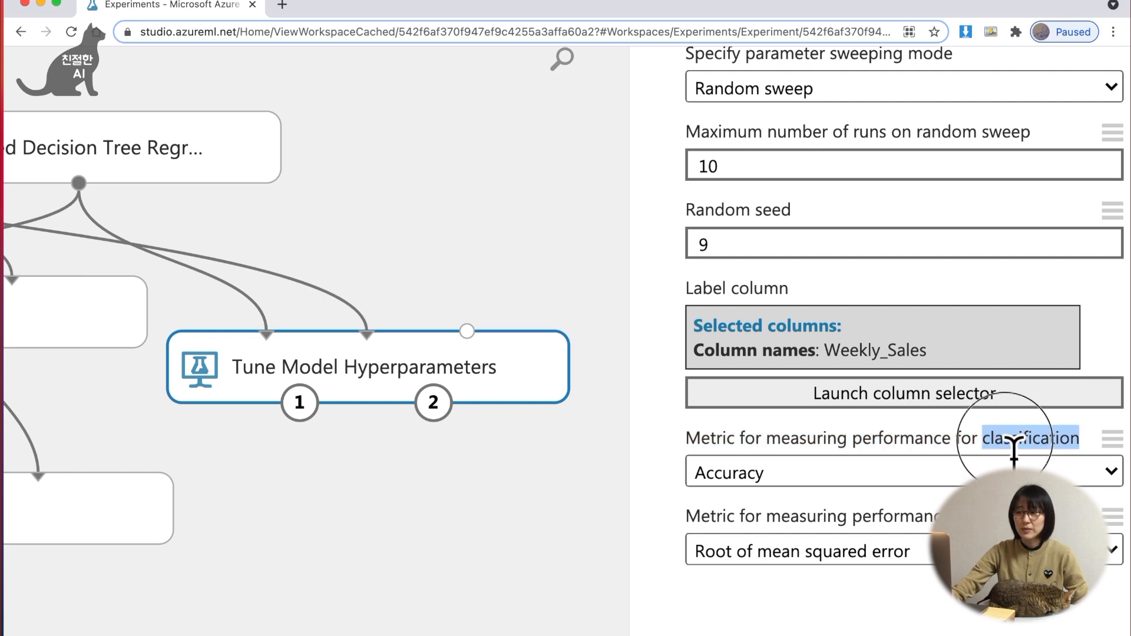
pyautogui.tripleClick(738, 441)
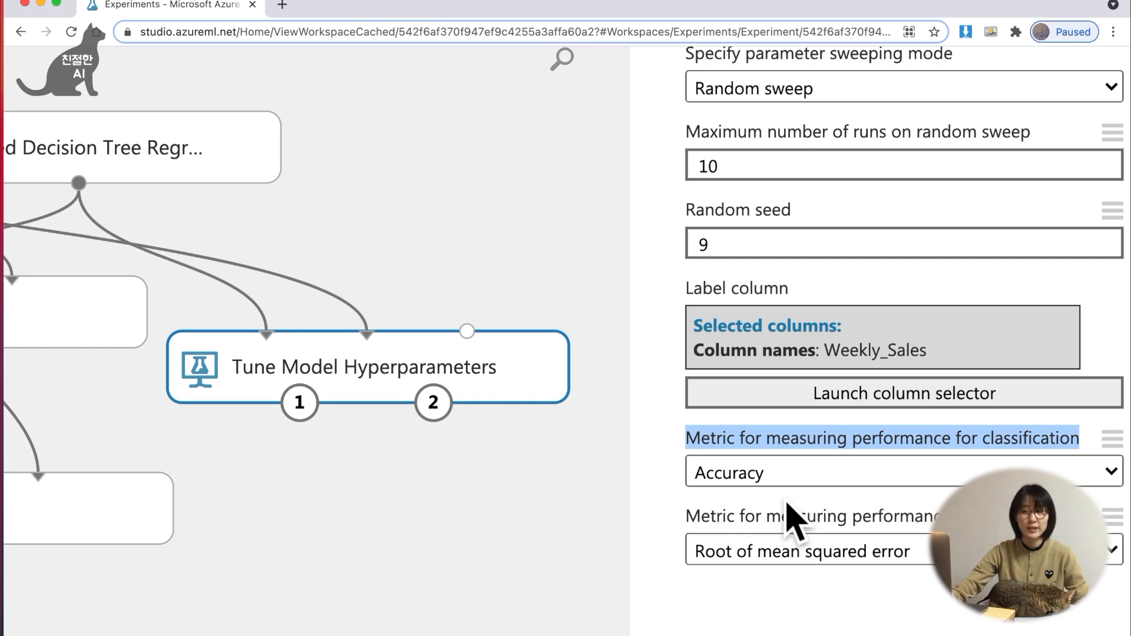
pyautogui.tripleClick(893, 526)
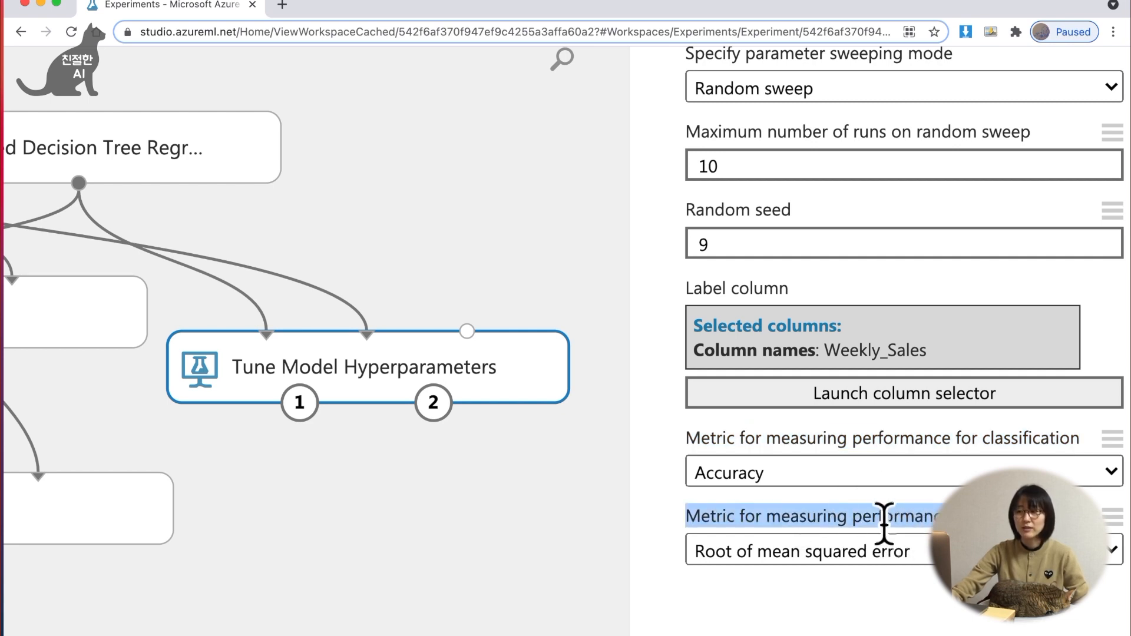
pyautogui.doubleClick(710, 528)
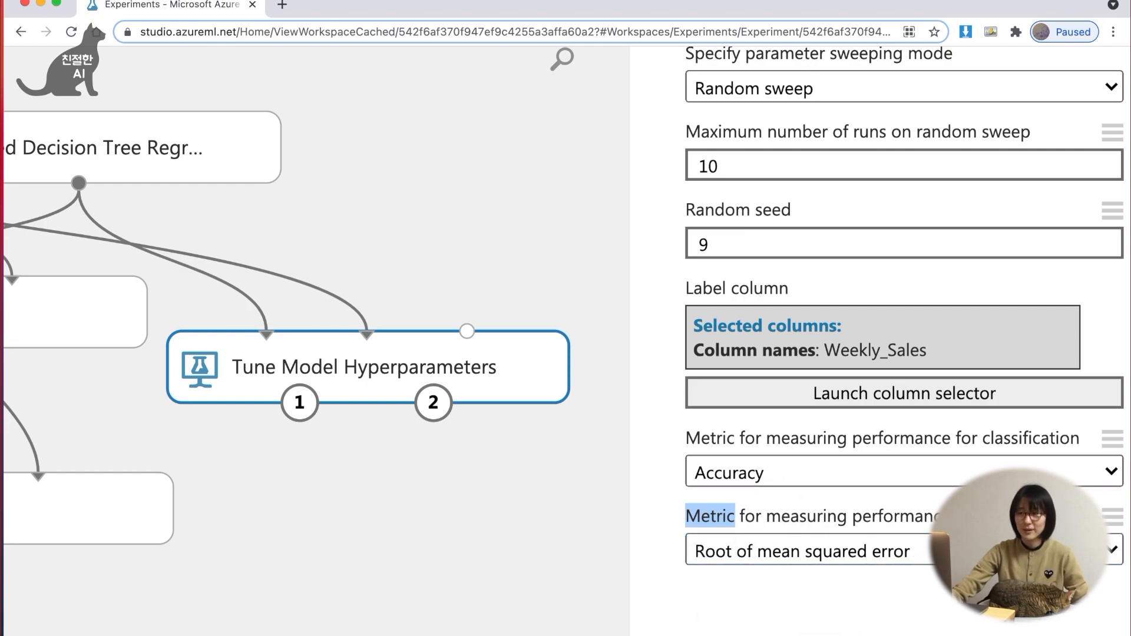
pyautogui.scroll(-5, 884, 578)
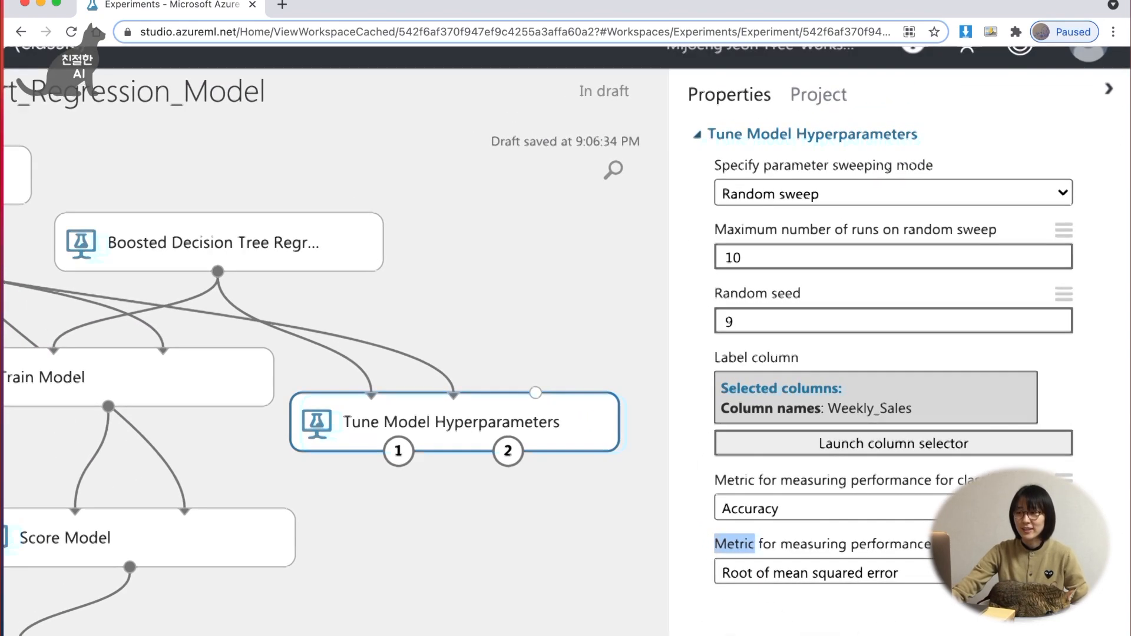
# Set the random number seed of the Boosted Decision Tree Regression module to 123
pyautogui.click(303, 273)
pyautogui.scroll(-2, 289, 266)
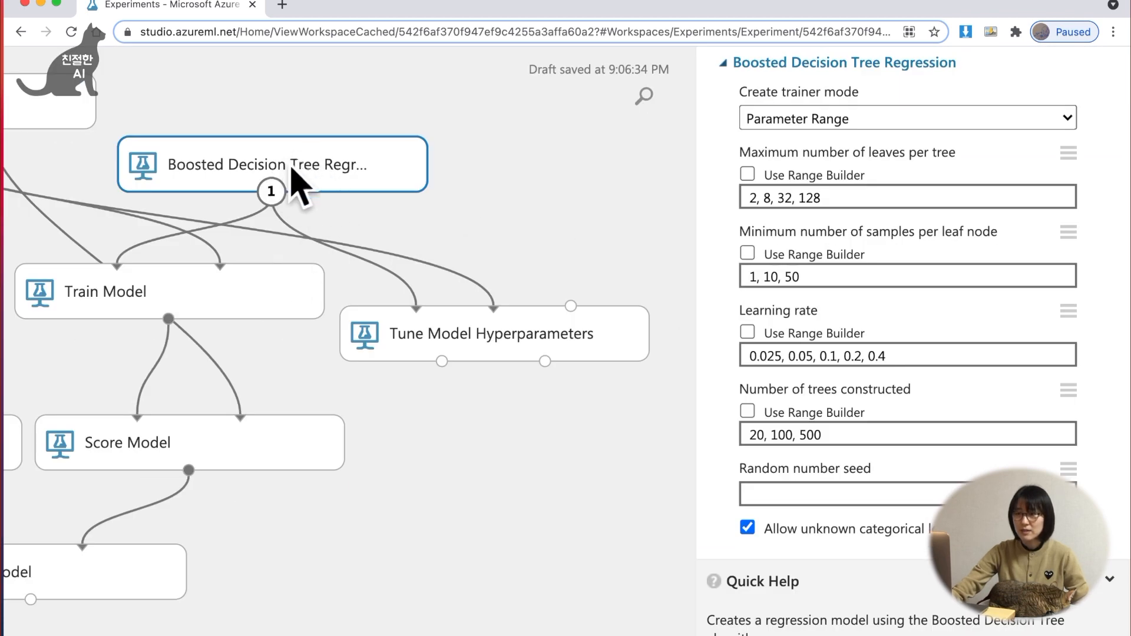
pyautogui.click(784, 498)
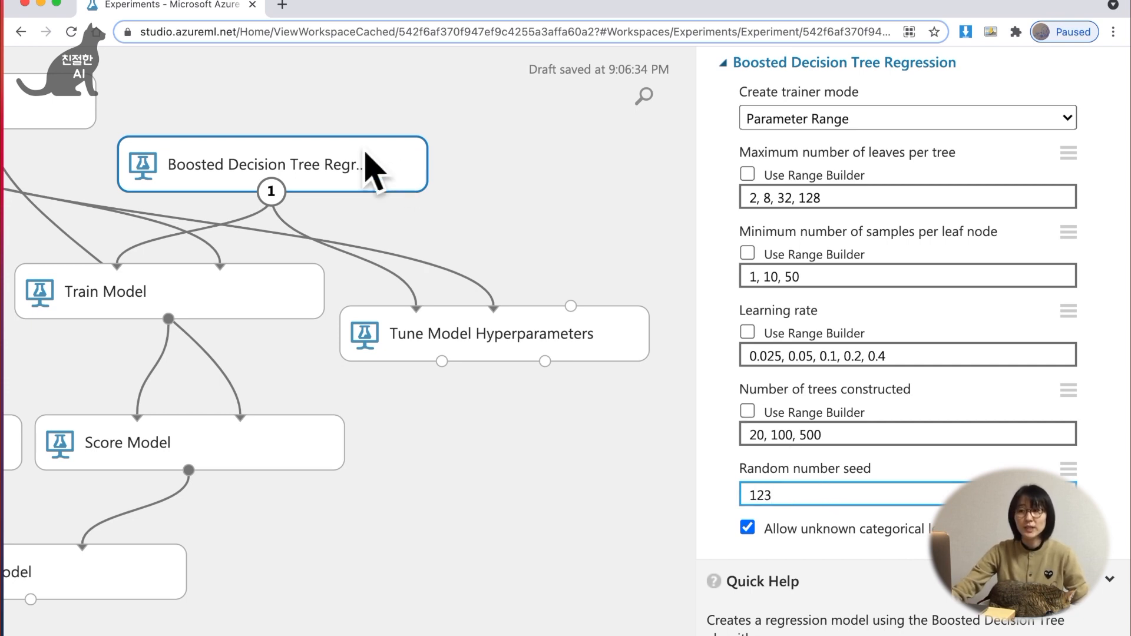
pyautogui.click(318, 168)
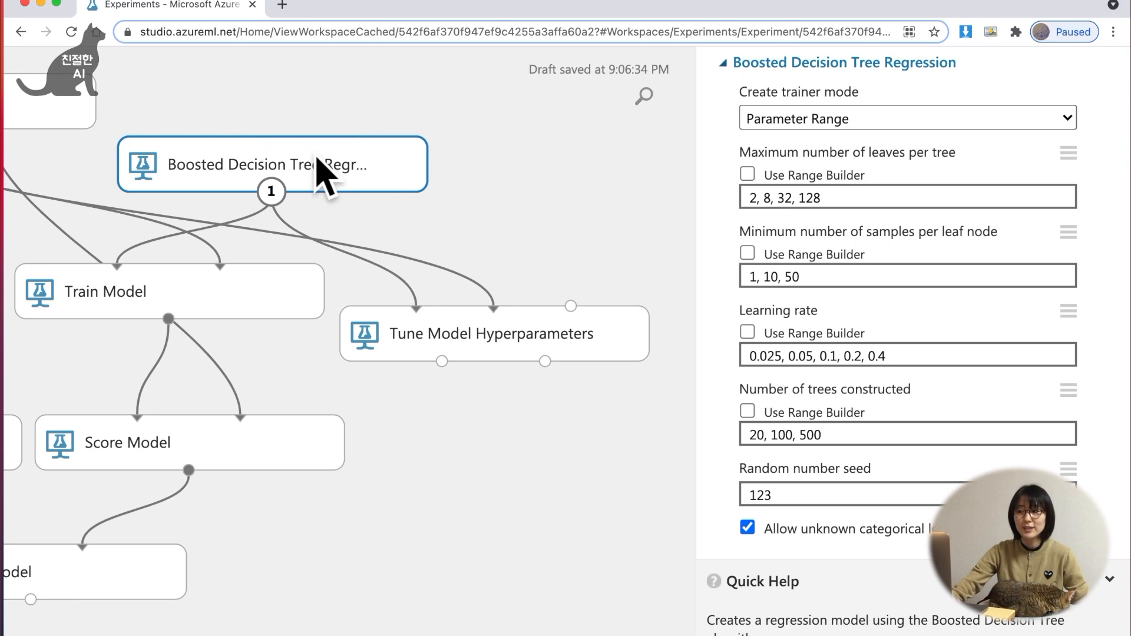
# Select the Tune Model Hyperparameters module and check its random seed
pyautogui.click(589, 345)
pyautogui.click(751, 237)
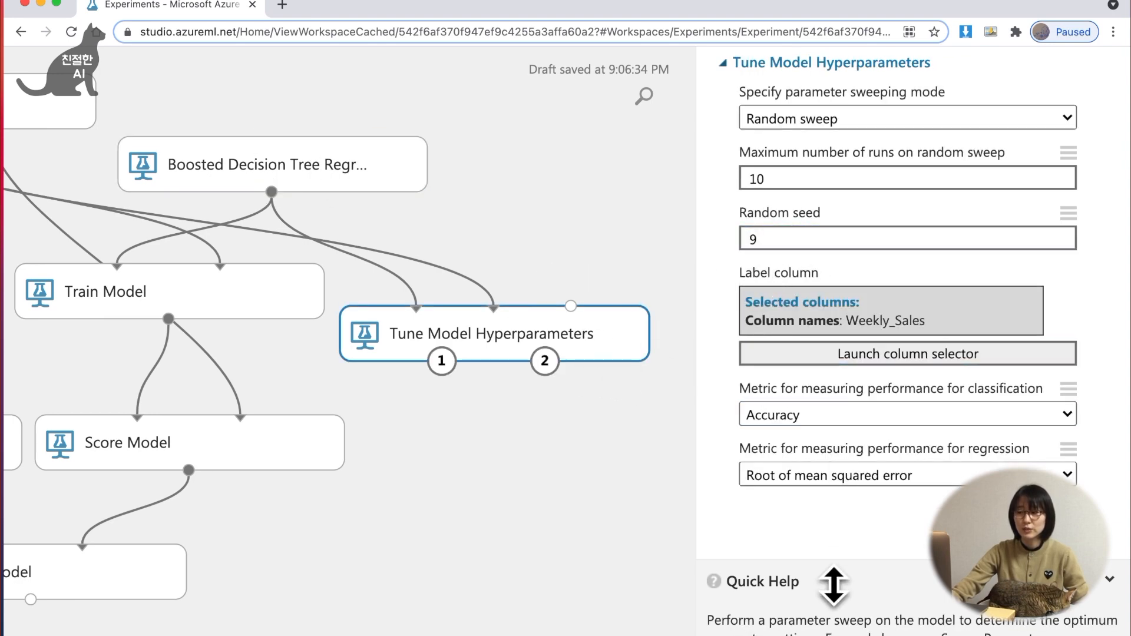
# Select the Split Data module and check its random seed setting
pyautogui.scroll(-5, 824, 529)
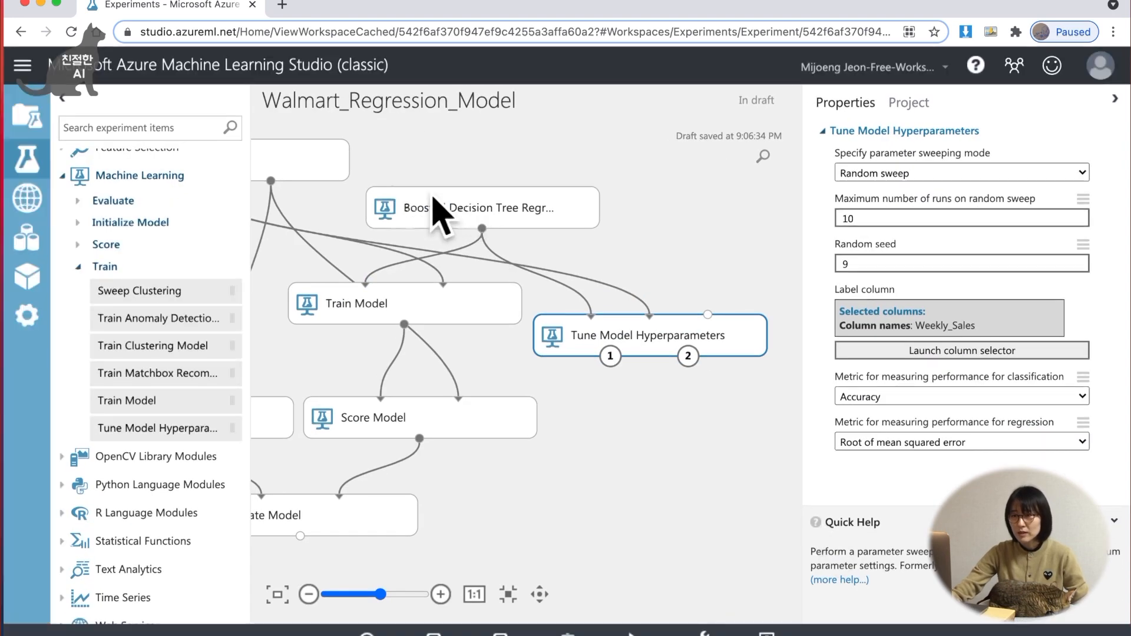
pyautogui.click(333, 154)
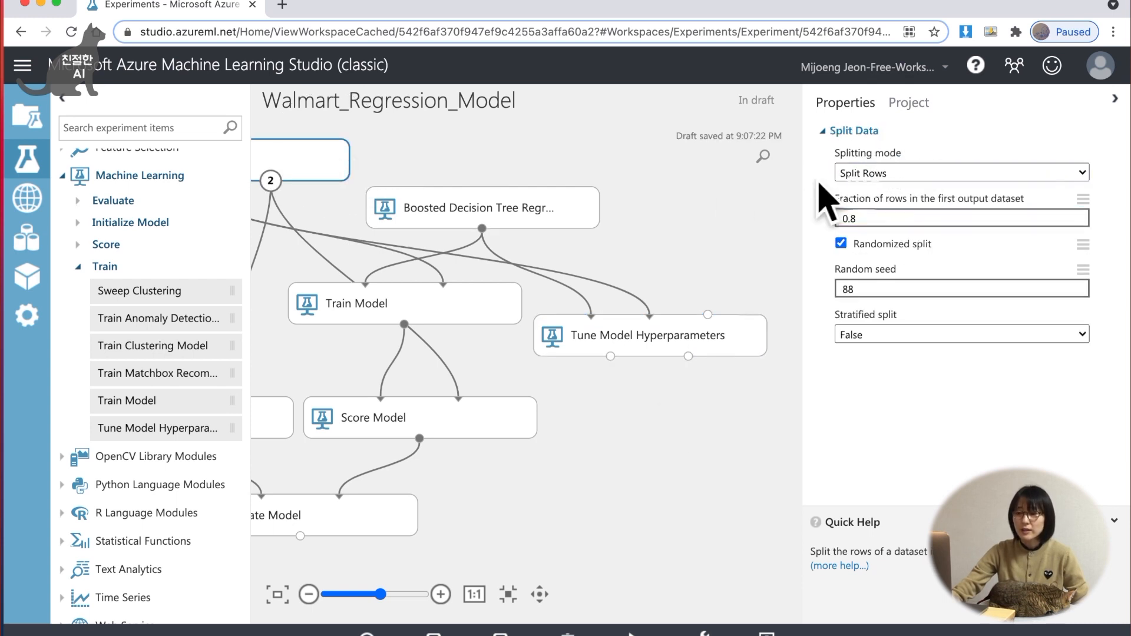
pyautogui.moveTo(657, 469); pyautogui.dragTo(718, 489)
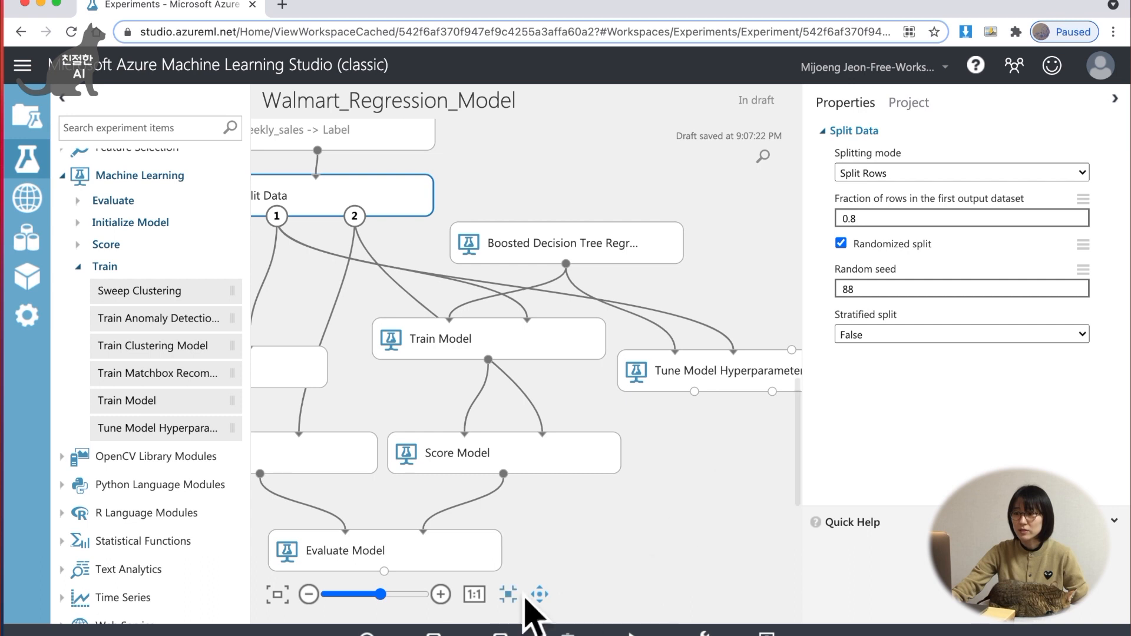
pyautogui.click(883, 289)
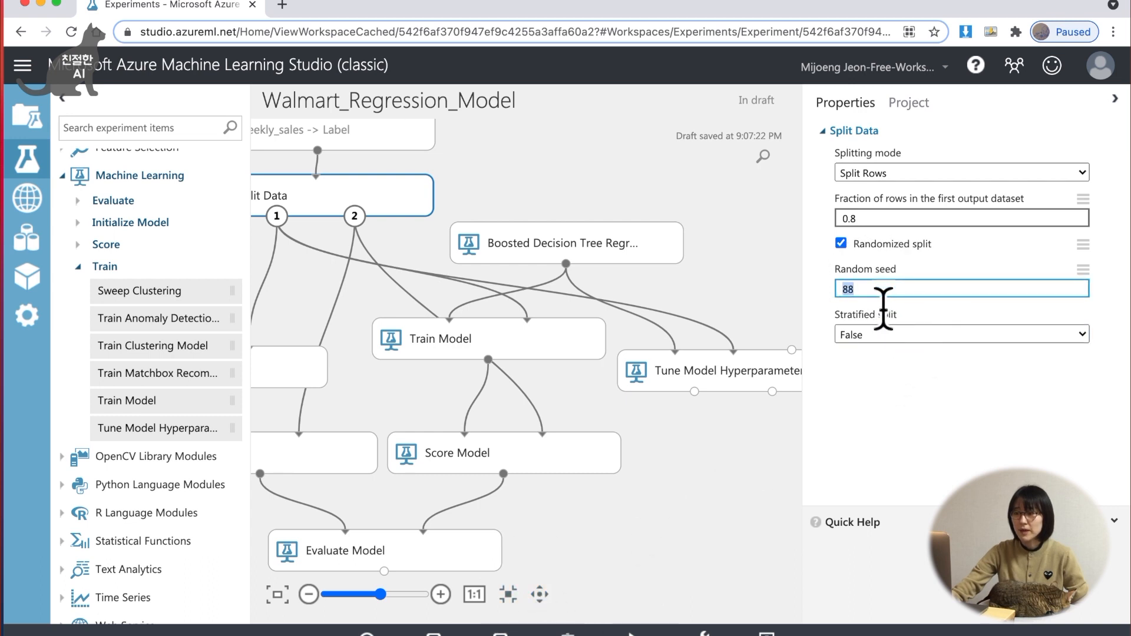
pyautogui.click(386, 186)
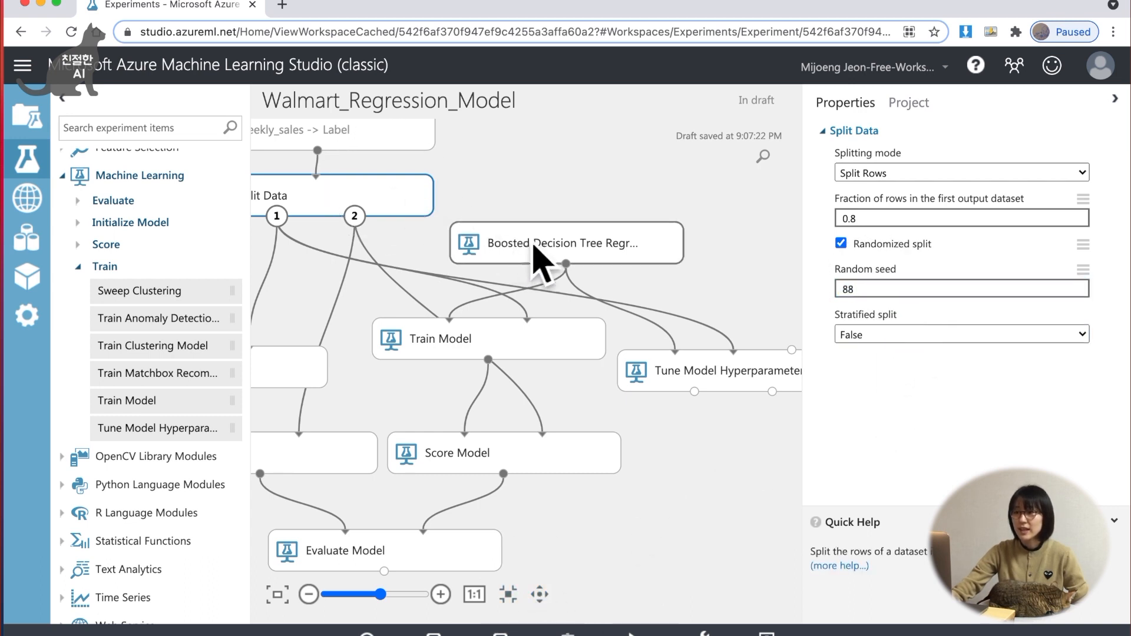
# Select the Tune Model Hyperparameters module and run only that selected module
pyautogui.click(556, 255)
pyautogui.click(740, 383)
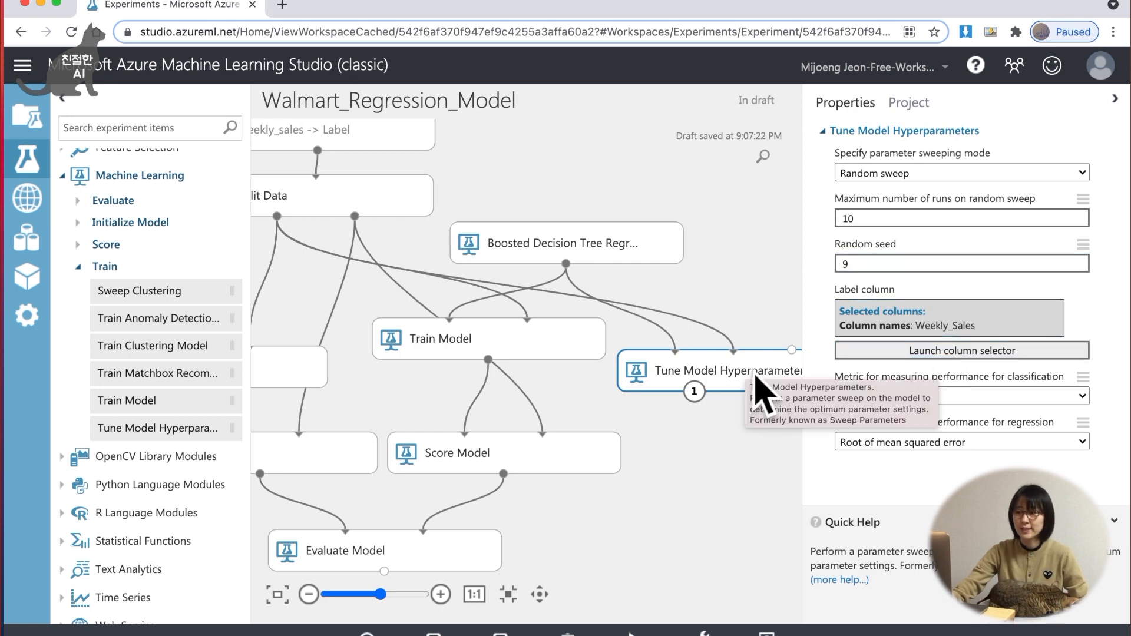
pyautogui.moveTo(632, 633)
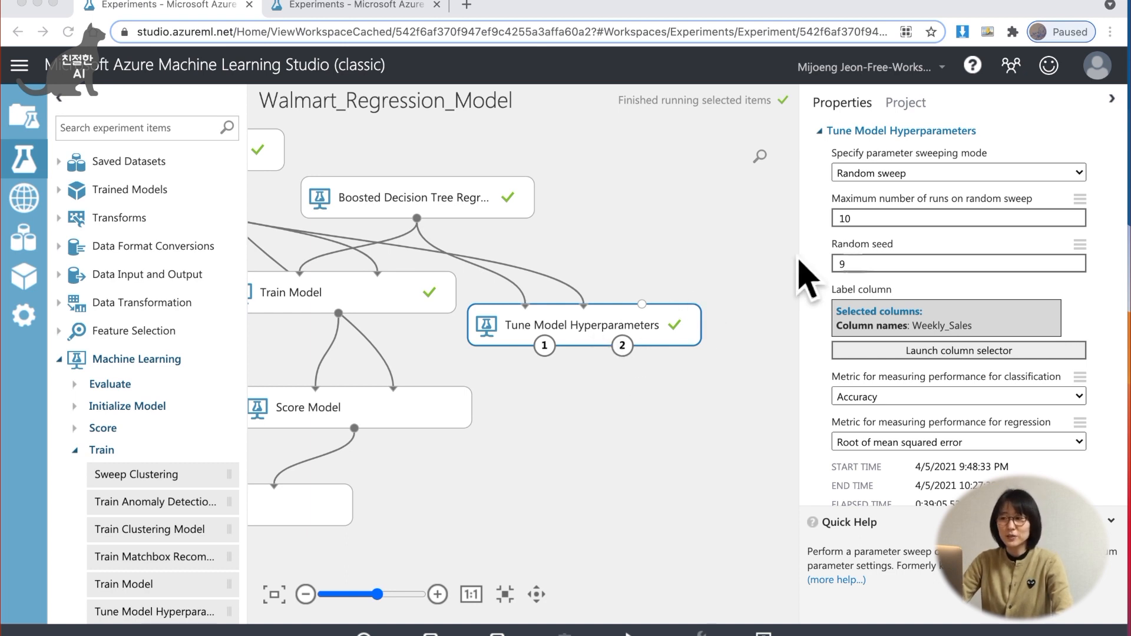
# Check the maximum number of runs, visualize the sweep results output of Tune Model Hyperparameters, and collapse the statistics pane
pyautogui.click(885, 222)
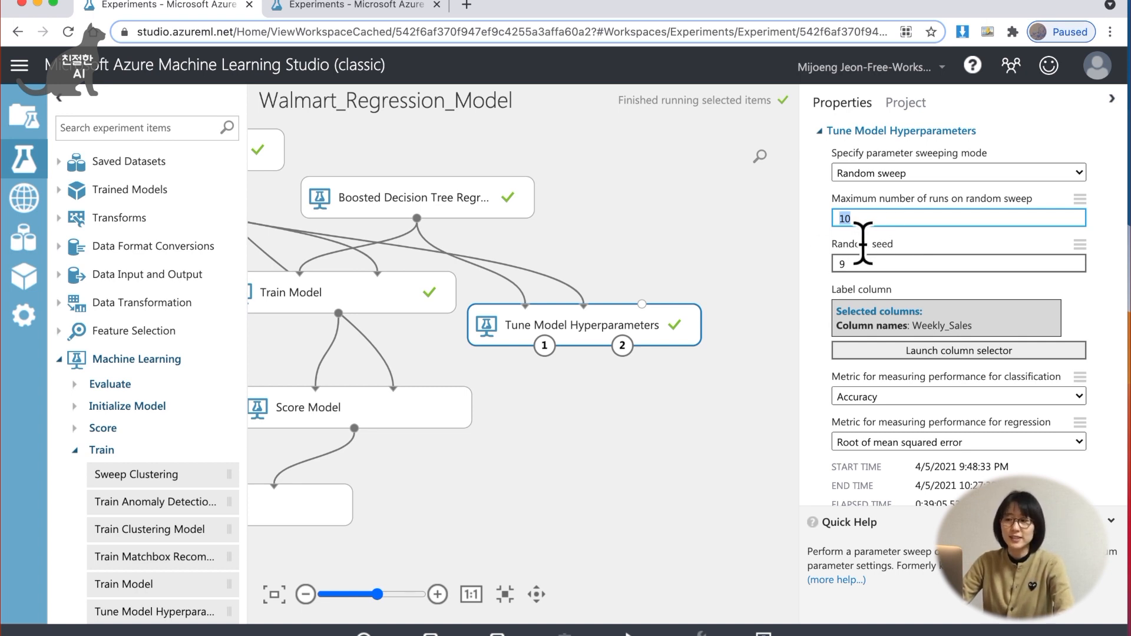
pyautogui.click(582, 327)
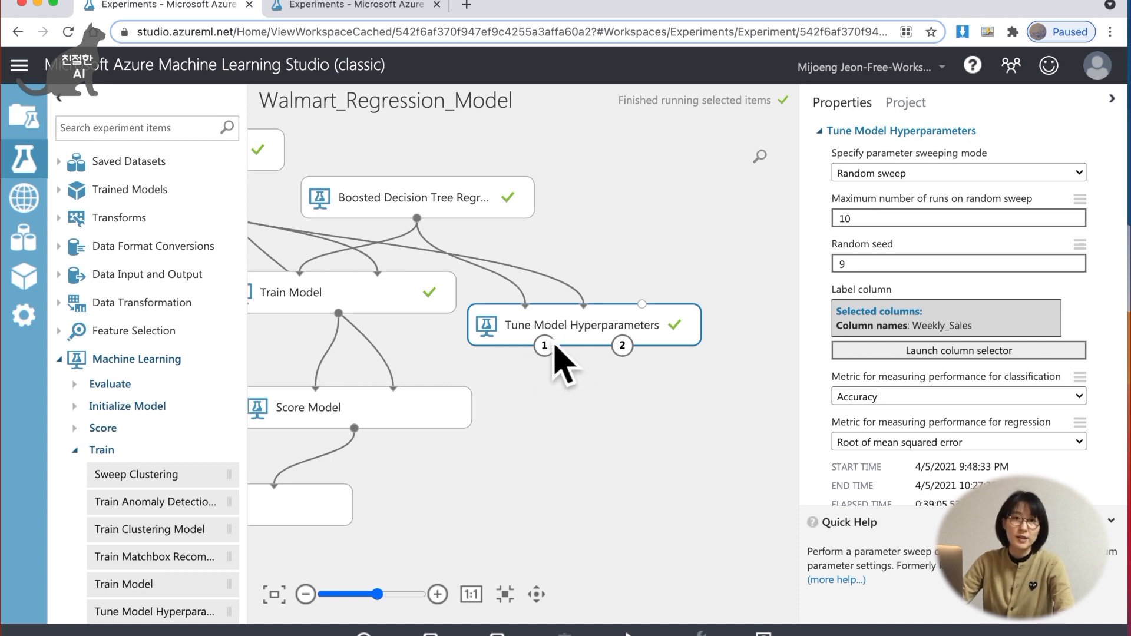
pyautogui.moveTo(554, 355); pyautogui.dragTo(553, 355)
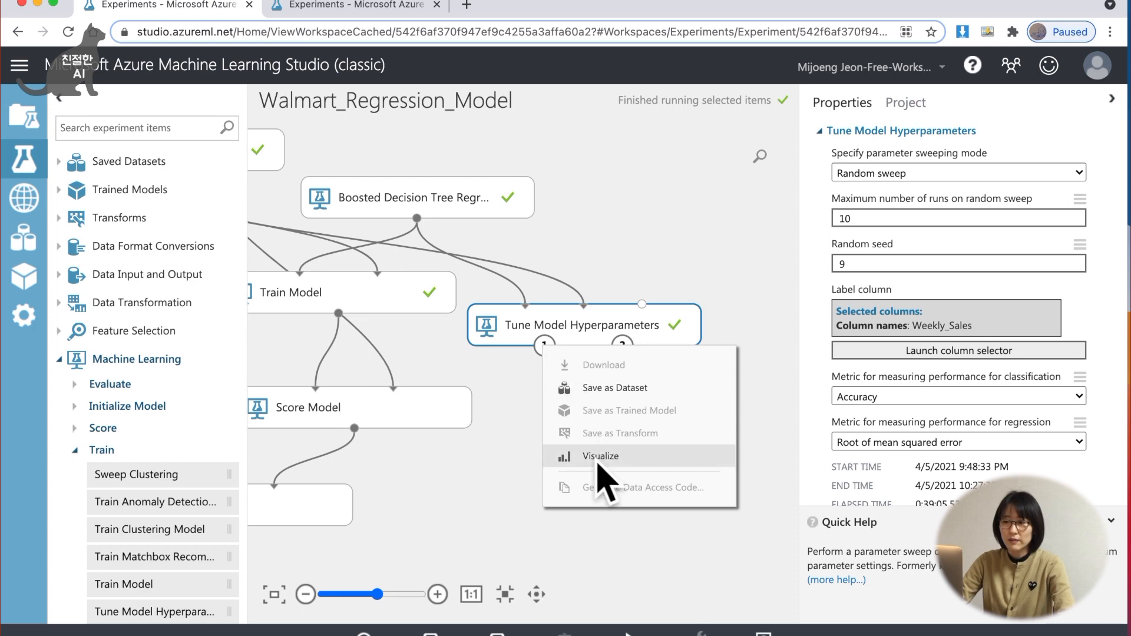
pyautogui.click(598, 456)
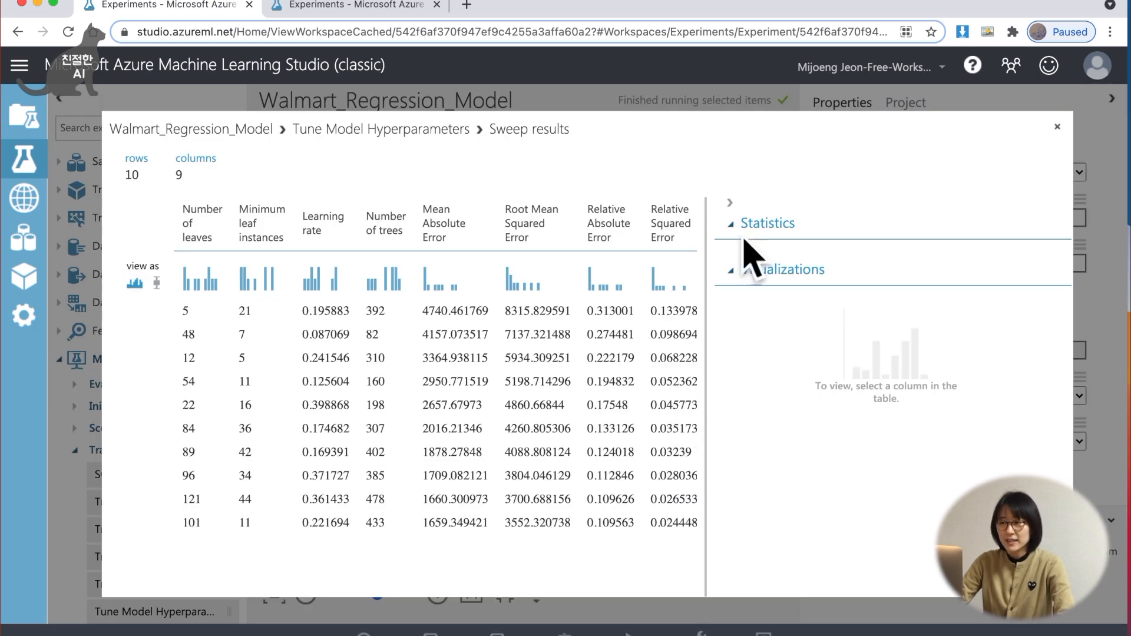
pyautogui.click(729, 202)
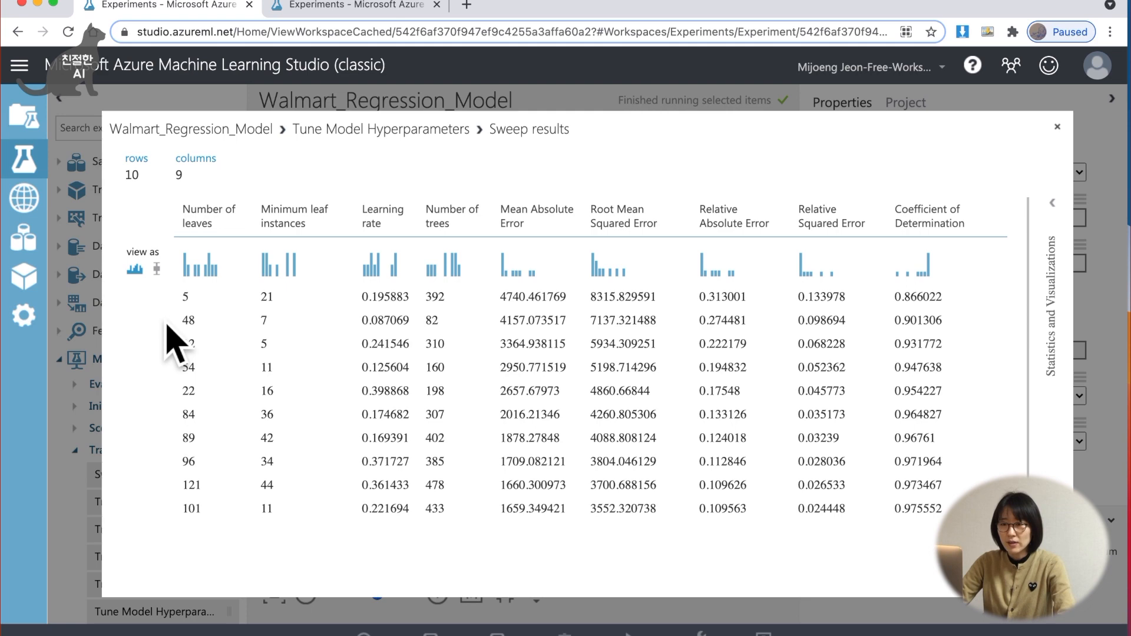
# Examine the first sweep run's hyperparameters and error values, including the Root Mean Squared Error column
pyautogui.scroll(3, 167, 306)
pyautogui.moveTo(194, 297); pyautogui.dragTo(556, 303)
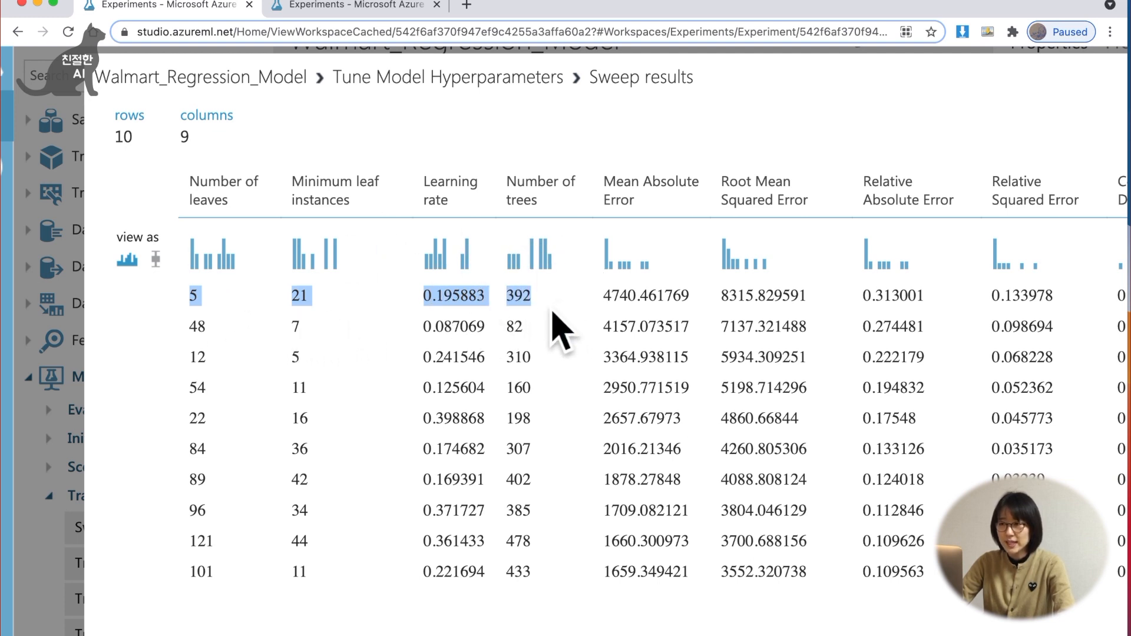
pyautogui.moveTo(606, 298); pyautogui.dragTo(701, 307)
pyautogui.click(722, 314)
pyautogui.click(656, 309)
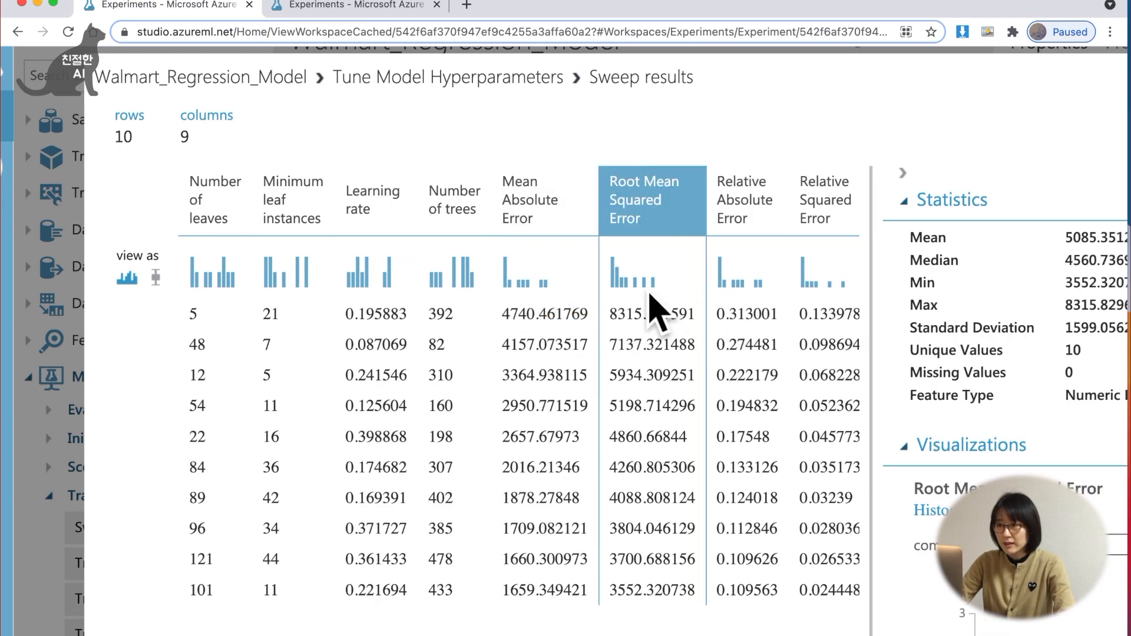
# Compare the Coefficient of Determination of the first and last sweep runs
pyautogui.hscroll(4, 676, 329)
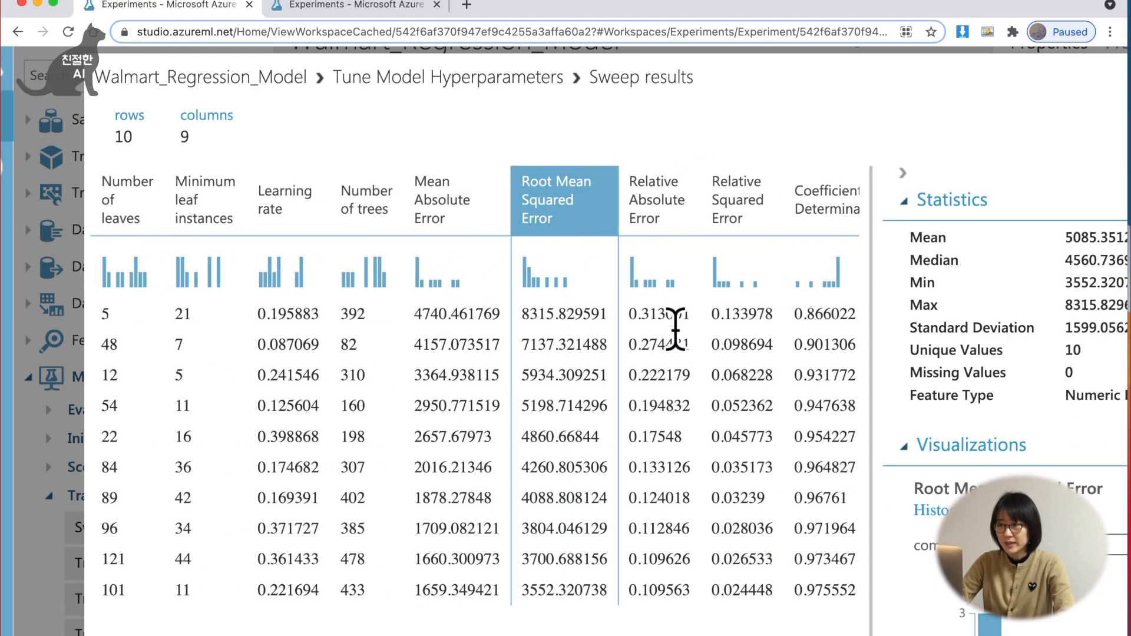
pyautogui.click(804, 323)
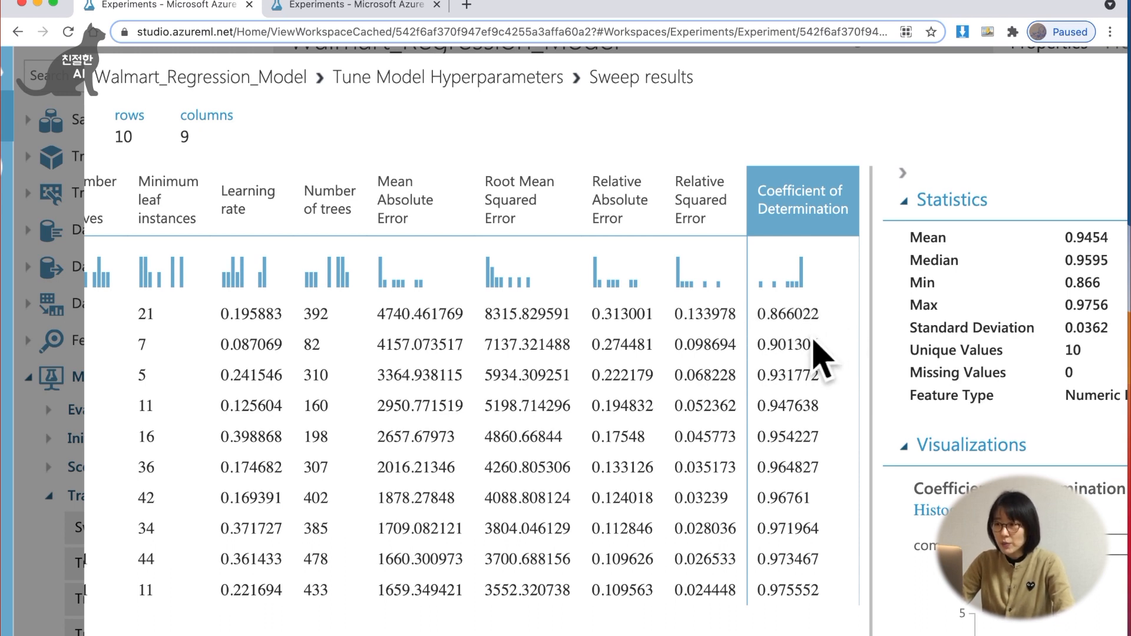
pyautogui.moveTo(761, 319); pyautogui.dragTo(789, 348)
pyautogui.moveTo(759, 590); pyautogui.dragTo(797, 591)
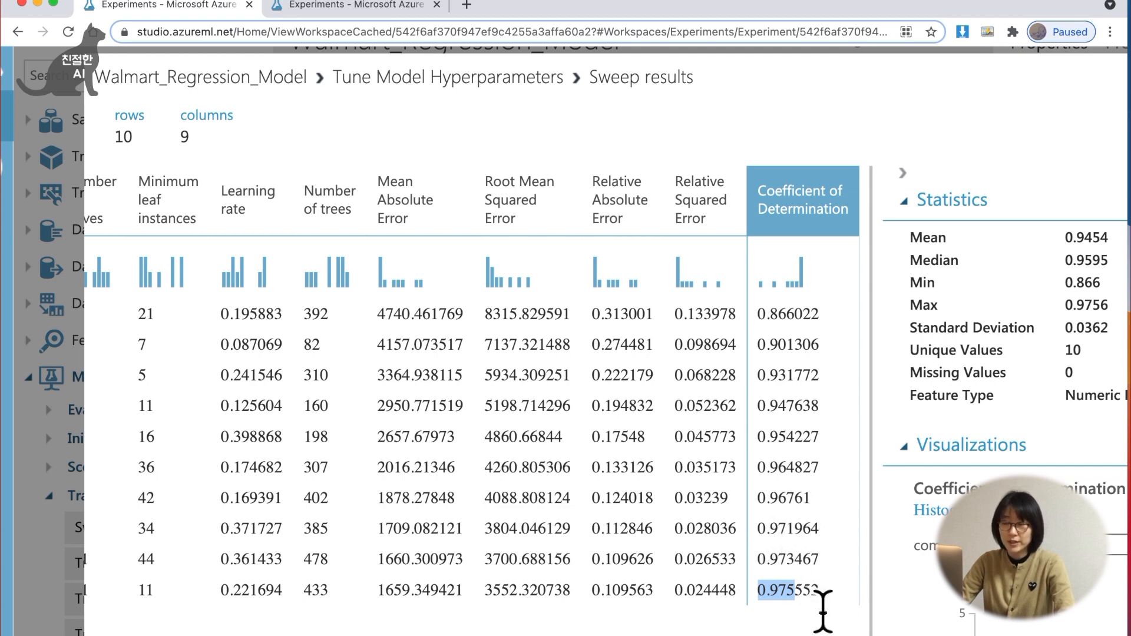
# Compare the Root Mean Squared Error of the first and last sweep runs, and close the sweep results
pyautogui.hscroll(-3, 781, 586)
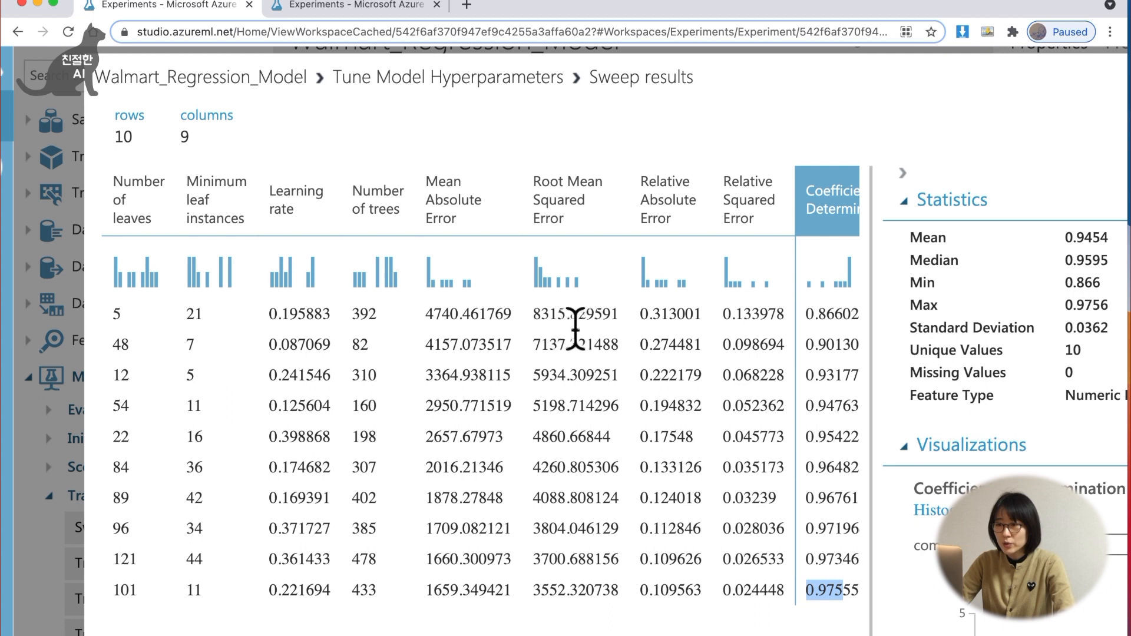
pyautogui.moveTo(542, 329); pyautogui.dragTo(576, 331)
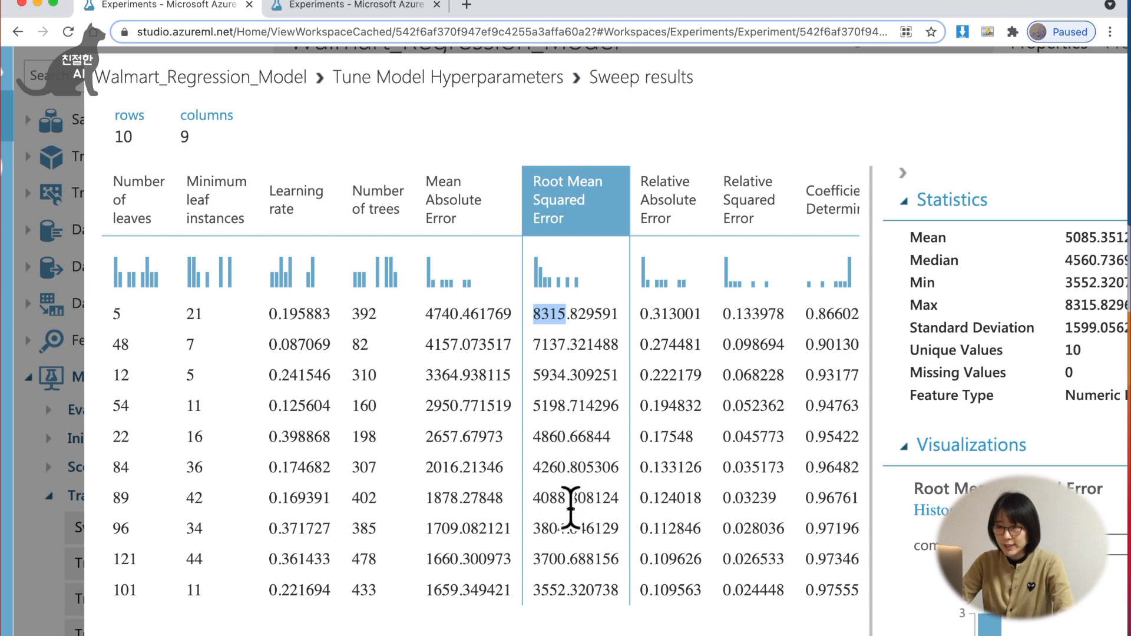
pyautogui.moveTo(541, 607); pyautogui.dragTo(577, 607)
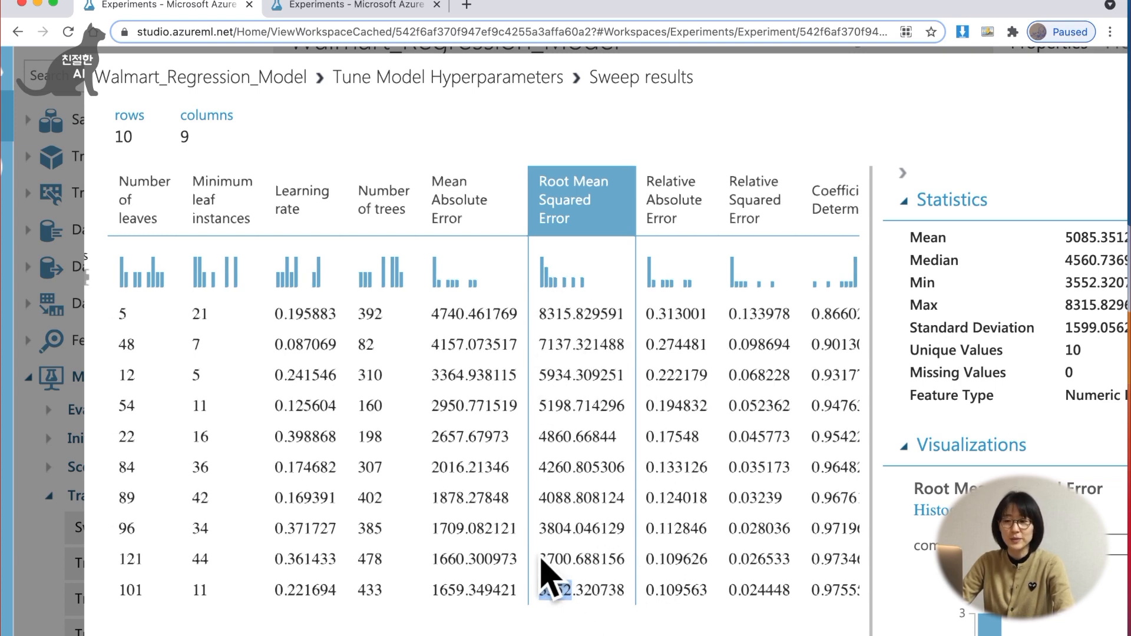
pyautogui.hscroll(-2, 543, 569)
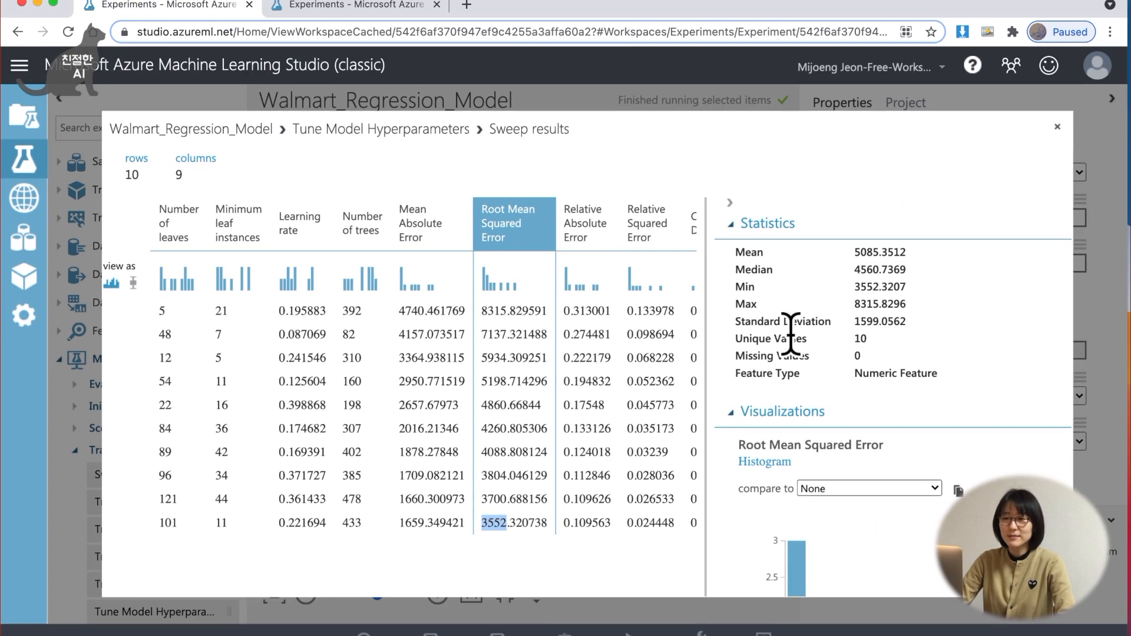
pyautogui.hscroll(3, 466, 324)
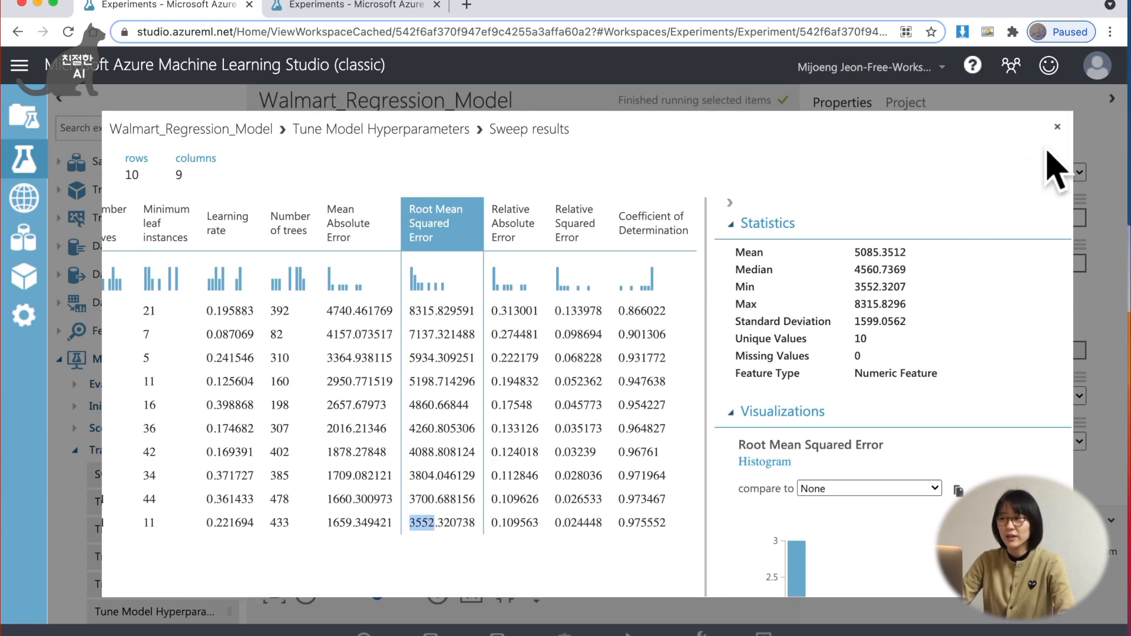
pyautogui.click(1091, 165)
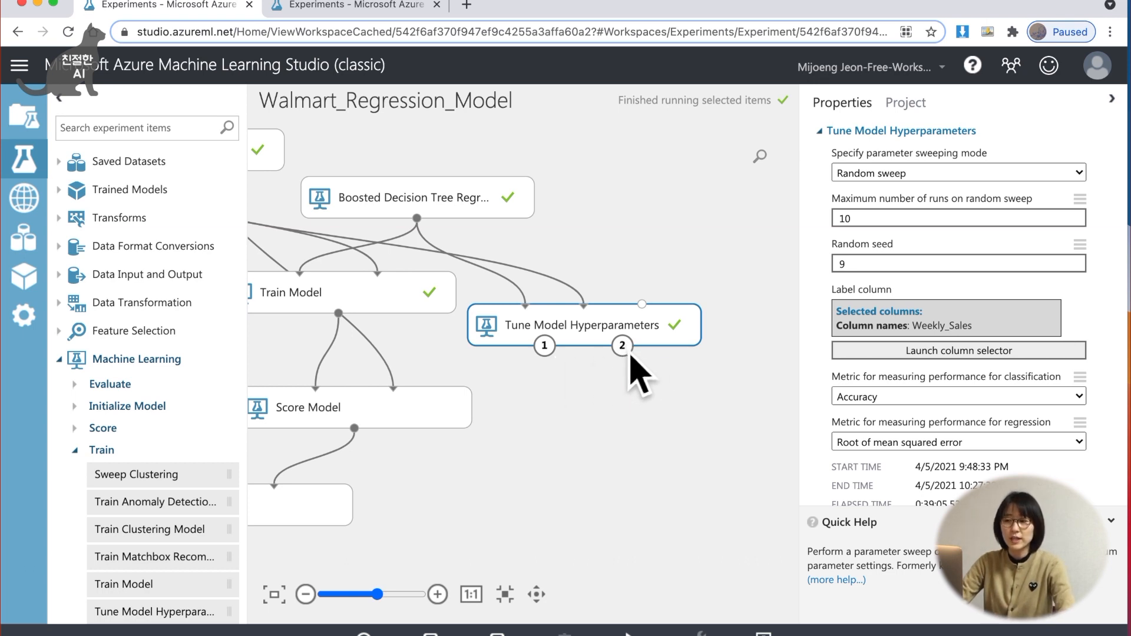
# Save the trained best model output of Tune Model Hyperparameters as a trained model named "Trained best model_Walmart_Regression"
pyautogui.moveTo(636, 357)
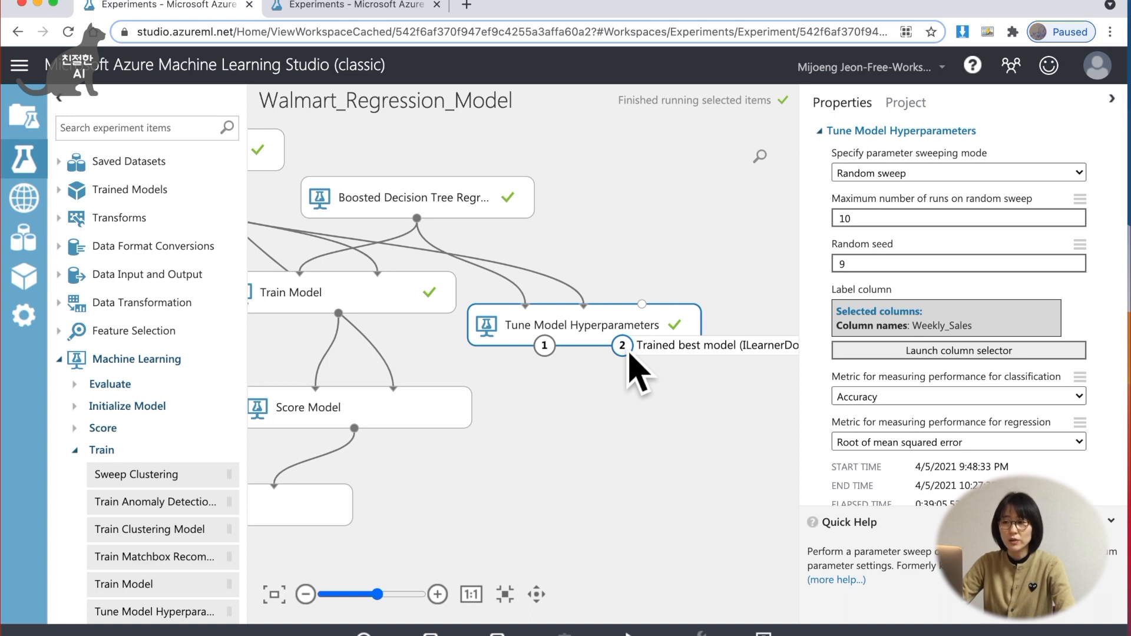
pyautogui.click(627, 354)
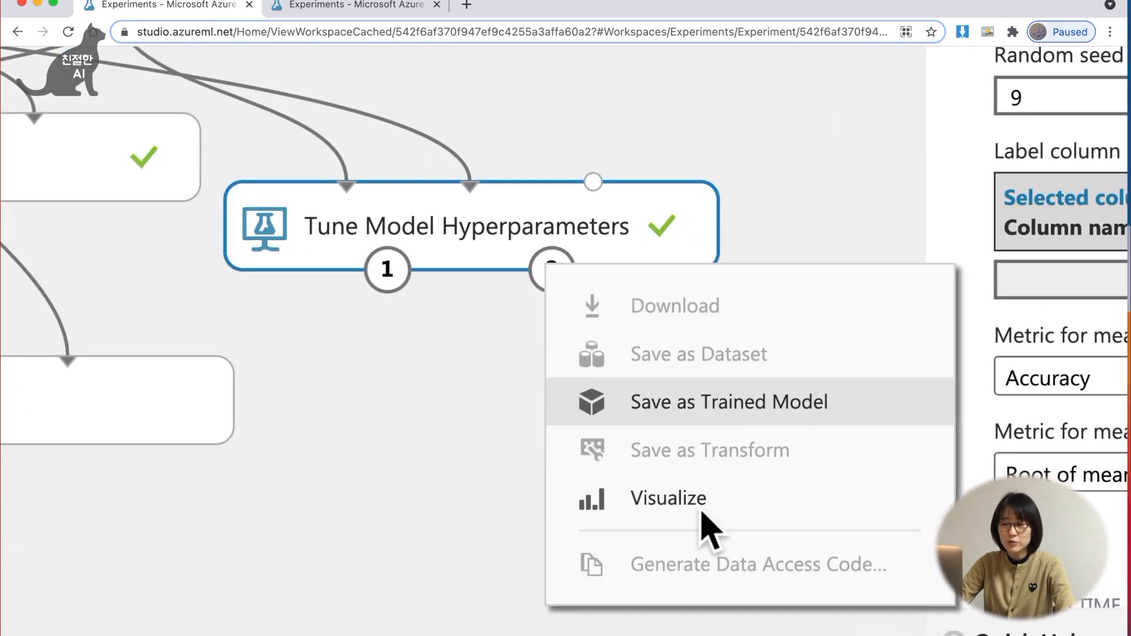
pyautogui.click(675, 406)
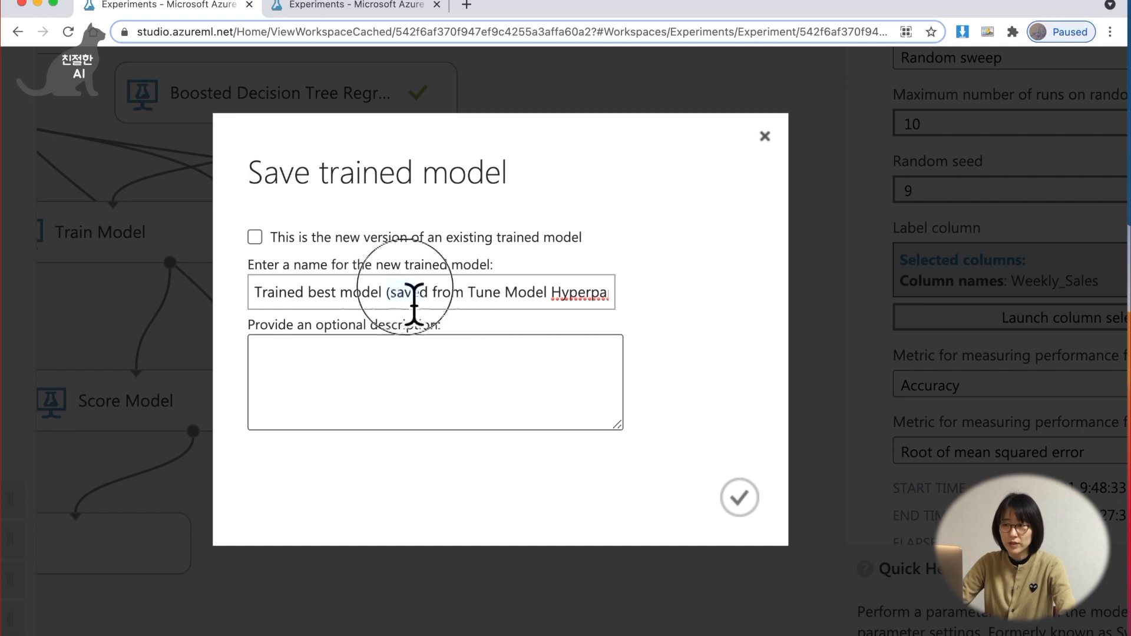
pyautogui.moveTo(386, 292); pyautogui.dragTo(689, 321)
pyautogui.press('BackSpace')
pyautogui.press('BackSpace')
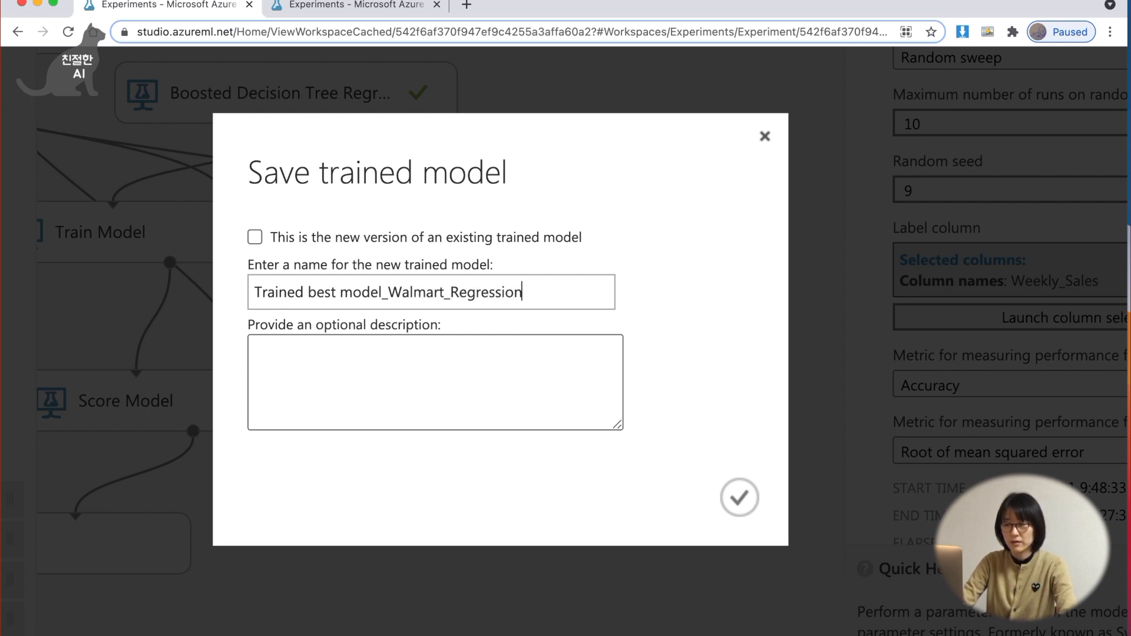
pyautogui.moveTo(390, 294); pyautogui.dragTo(538, 303)
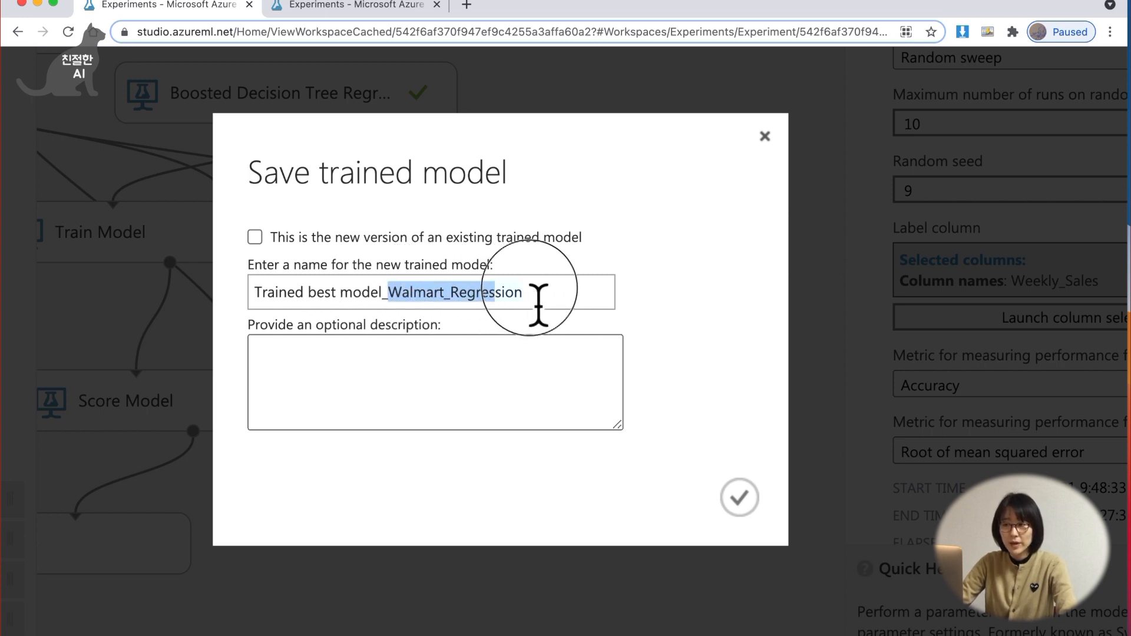
pyautogui.click(384, 305)
pyautogui.moveTo(370, 301); pyautogui.dragTo(276, 307)
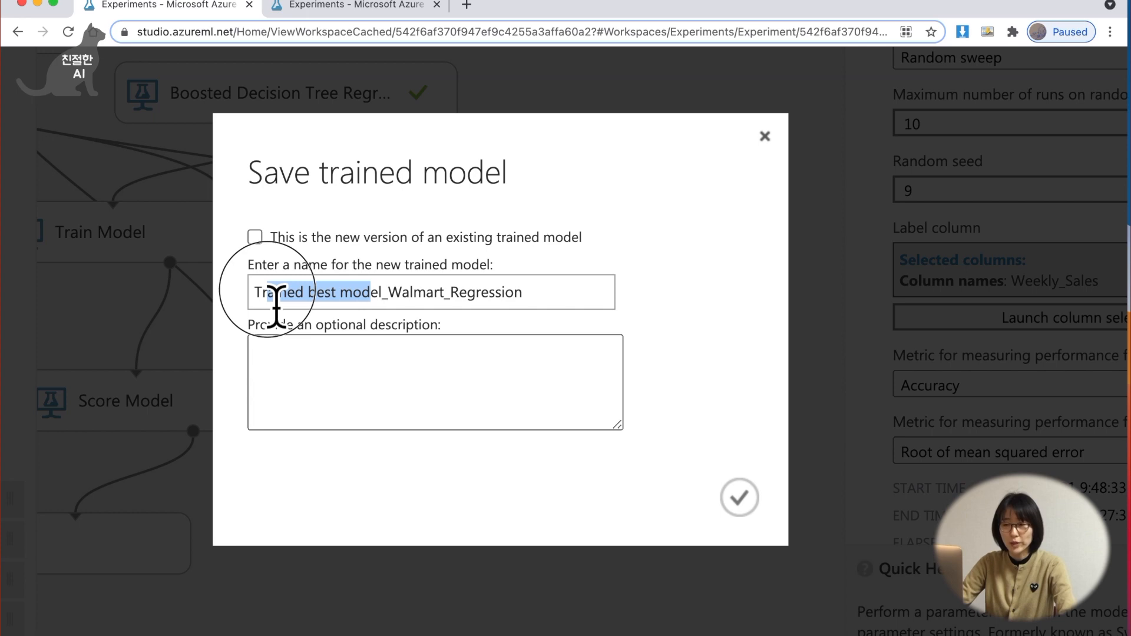
pyautogui.click(335, 303)
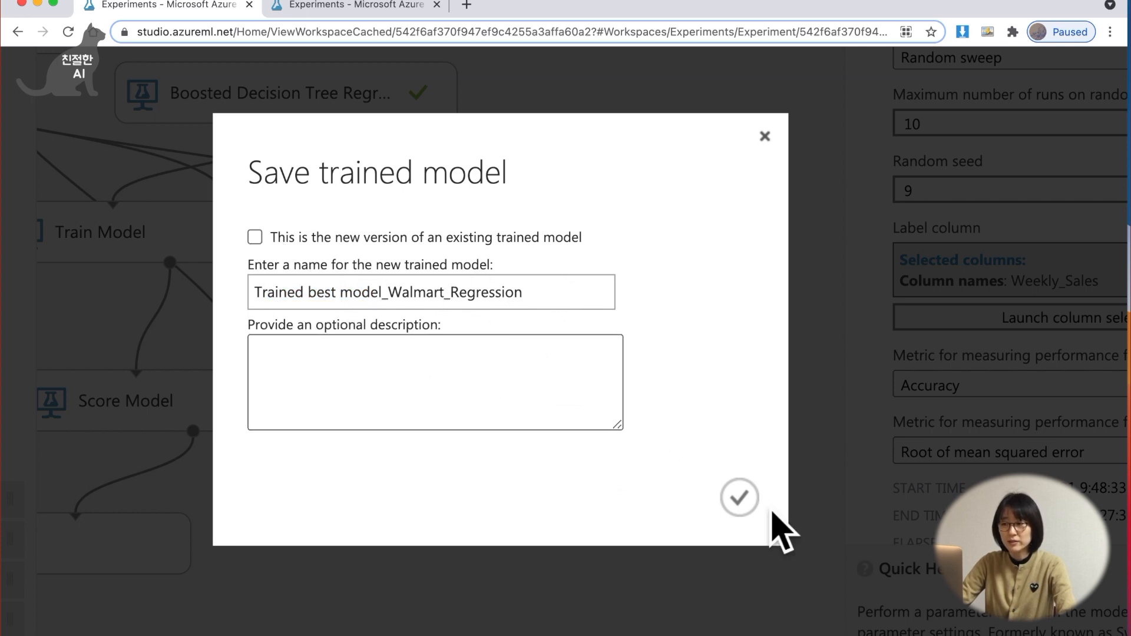
pyautogui.click(739, 498)
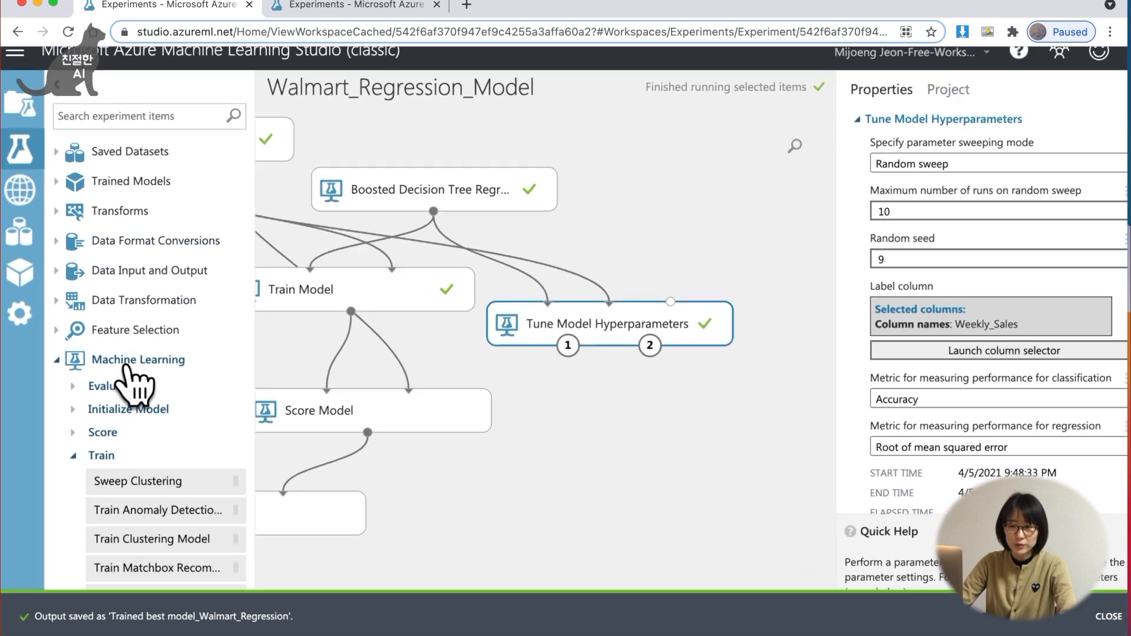
# Check the save notification, then list the trained models and widen the module palette to read the saved model's full name
pyautogui.moveTo(43, 620); pyautogui.dragTo(300, 631)
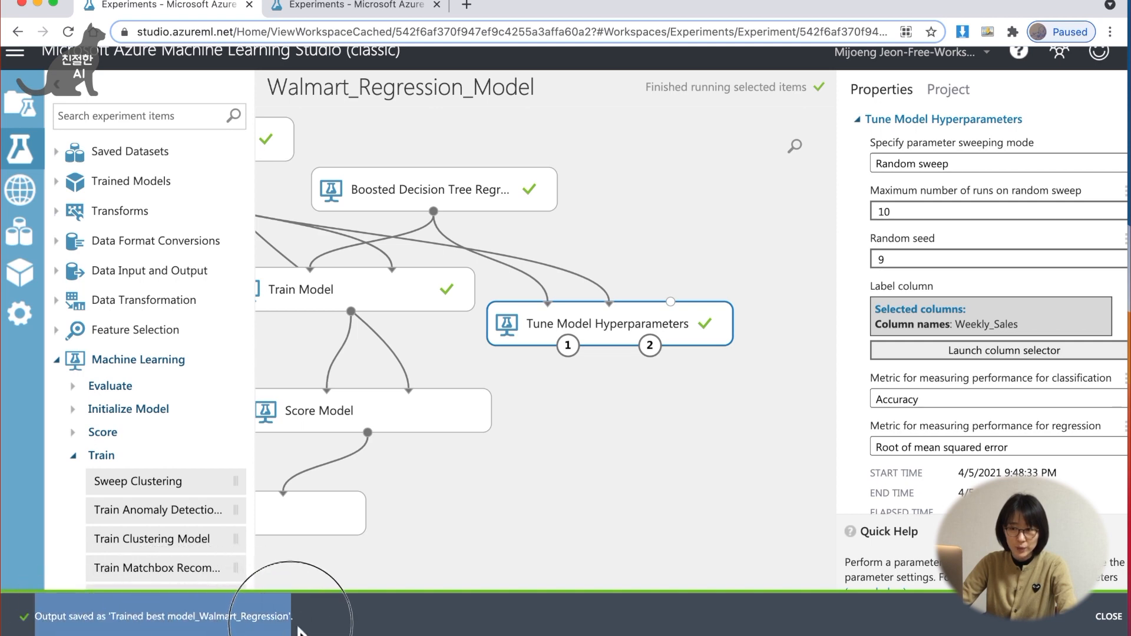
pyautogui.click(303, 629)
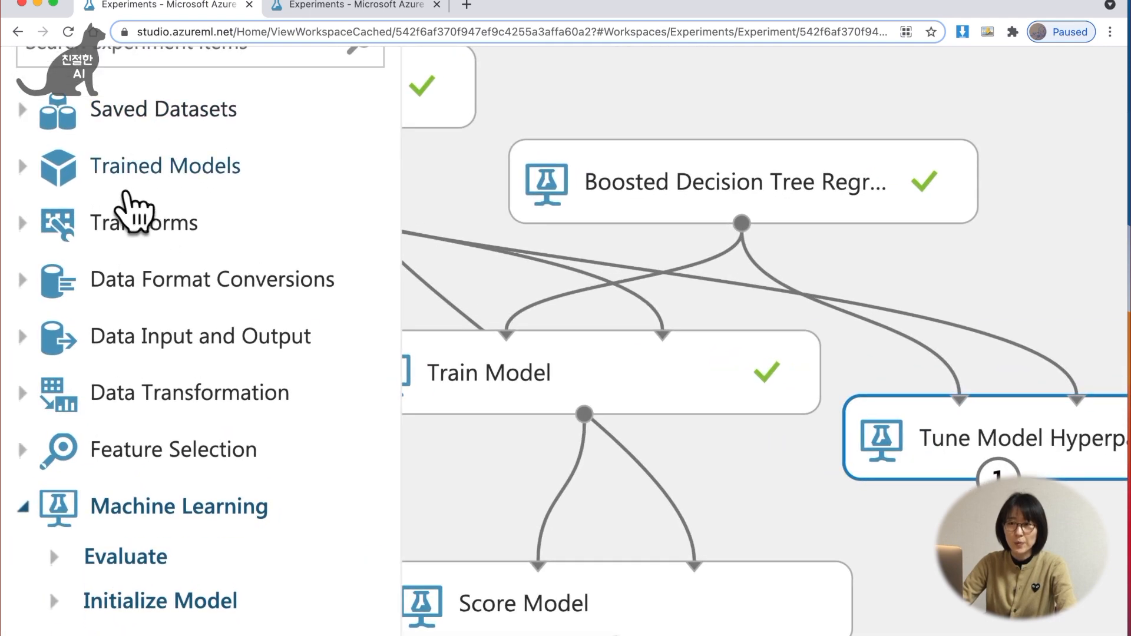
pyautogui.click(208, 178)
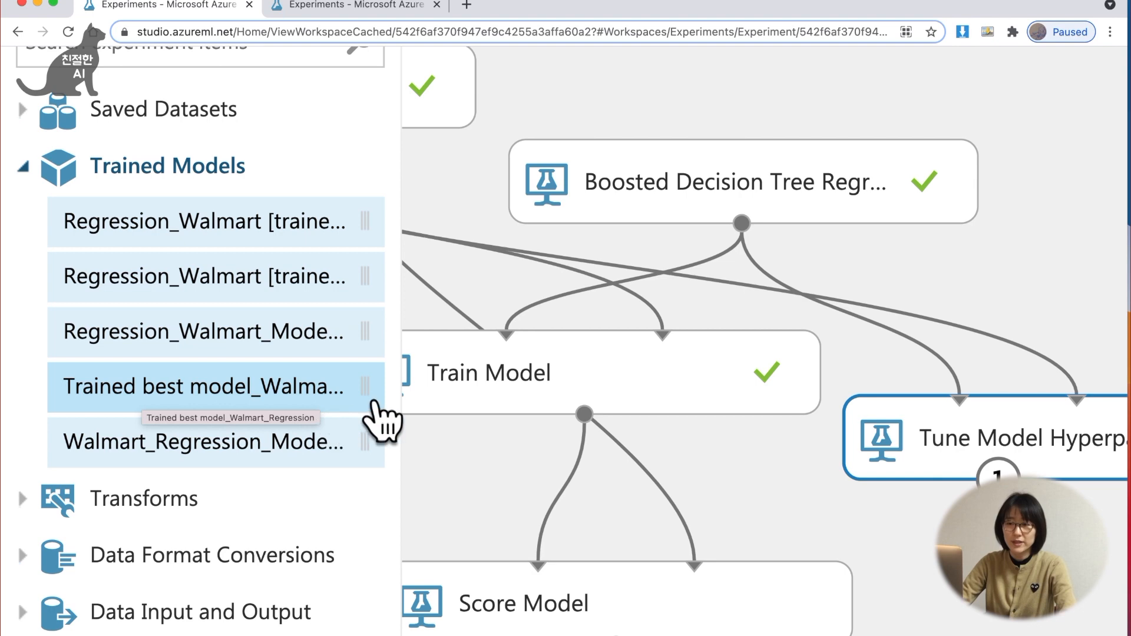
pyautogui.moveTo(416, 398); pyautogui.dragTo(606, 404)
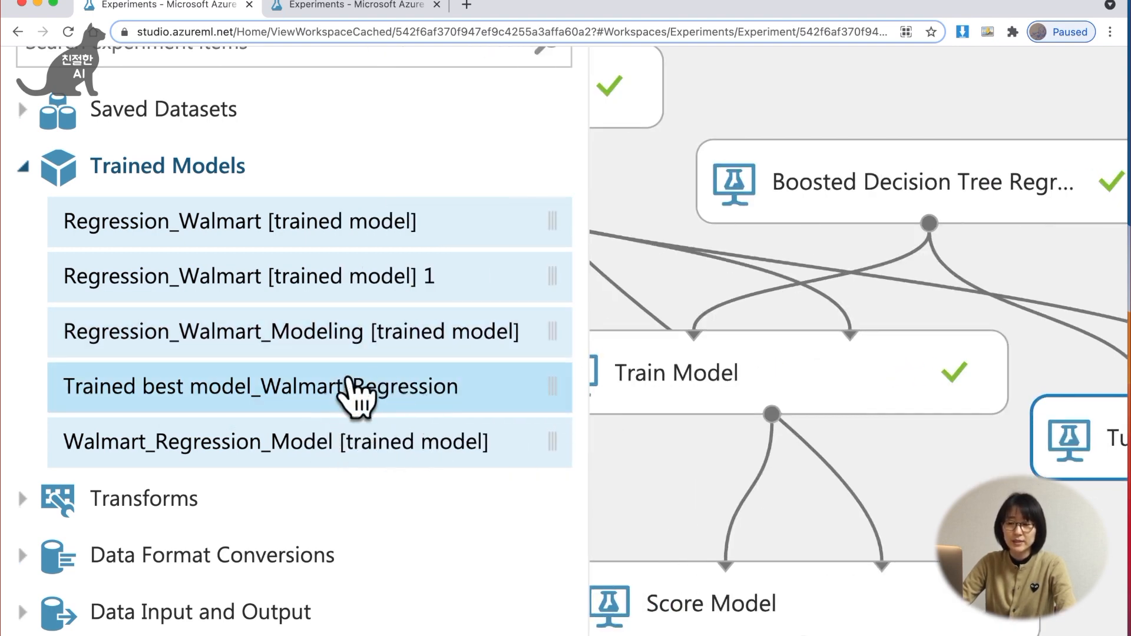
# Narrow the widened module palette back so the experiment canvas has more room
pyautogui.click(311, 396)
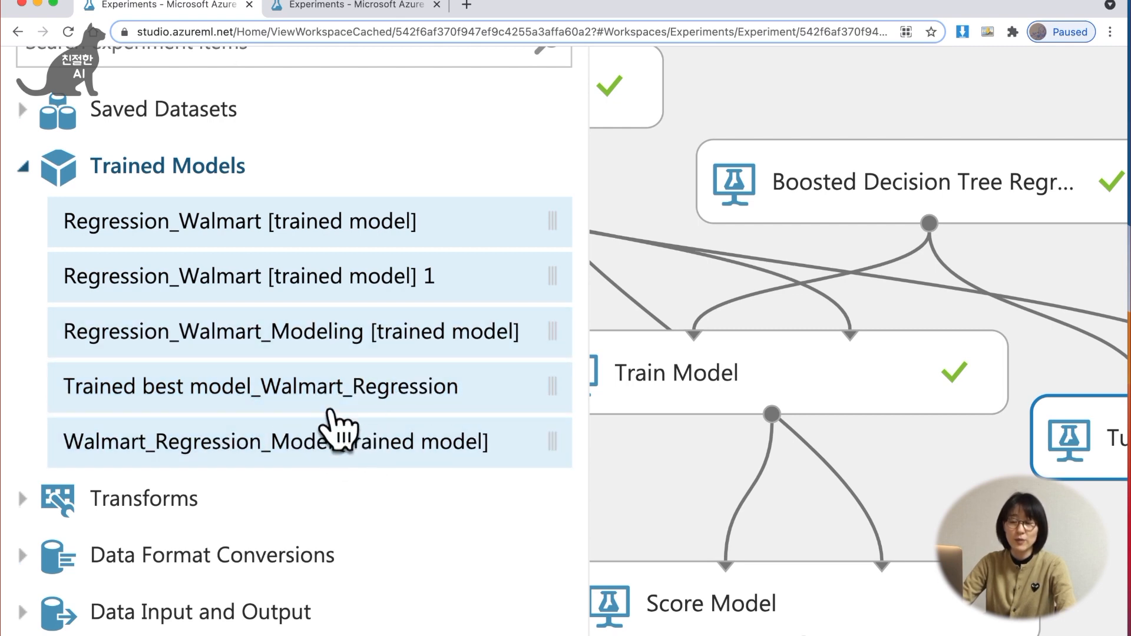
pyautogui.moveTo(610, 376); pyautogui.dragTo(392, 392)
pyautogui.click(366, 397)
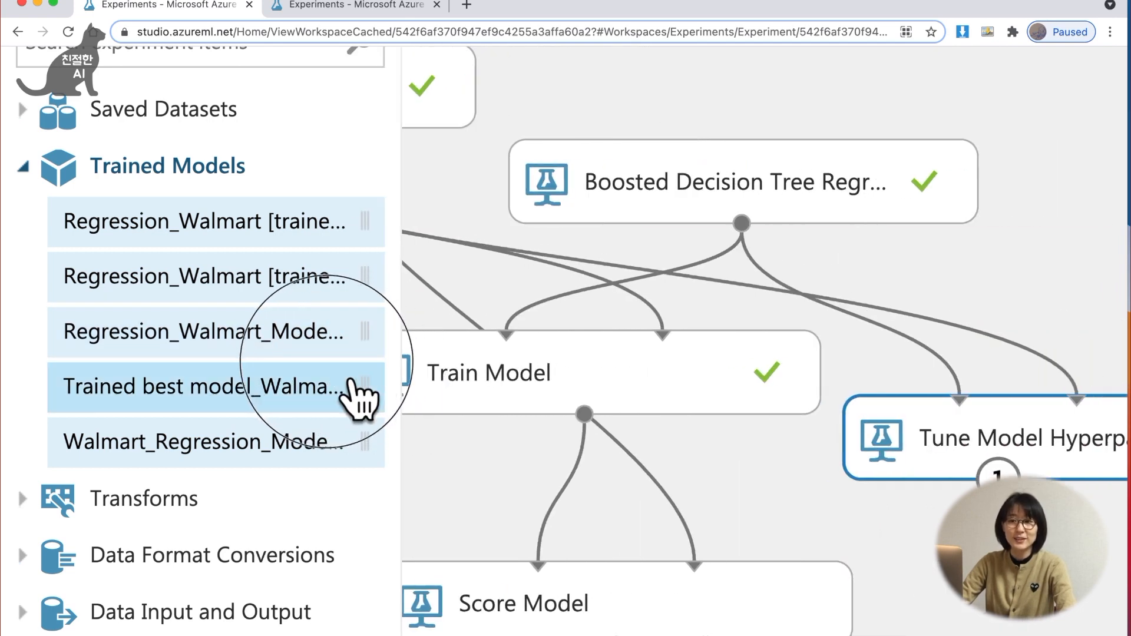
pyautogui.scroll(-5, 272, 375)
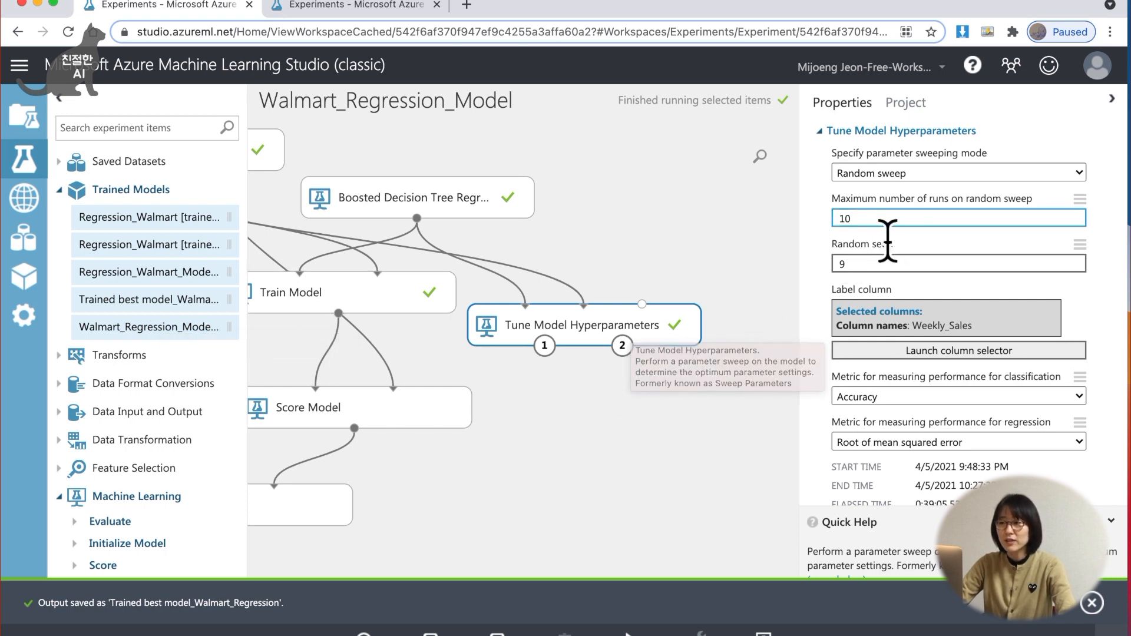
# Review the parameter sweeping mode options and the maximum number of runs on random sweep for Tune Model Hyperparameters
pyautogui.scroll(5, 917, 214)
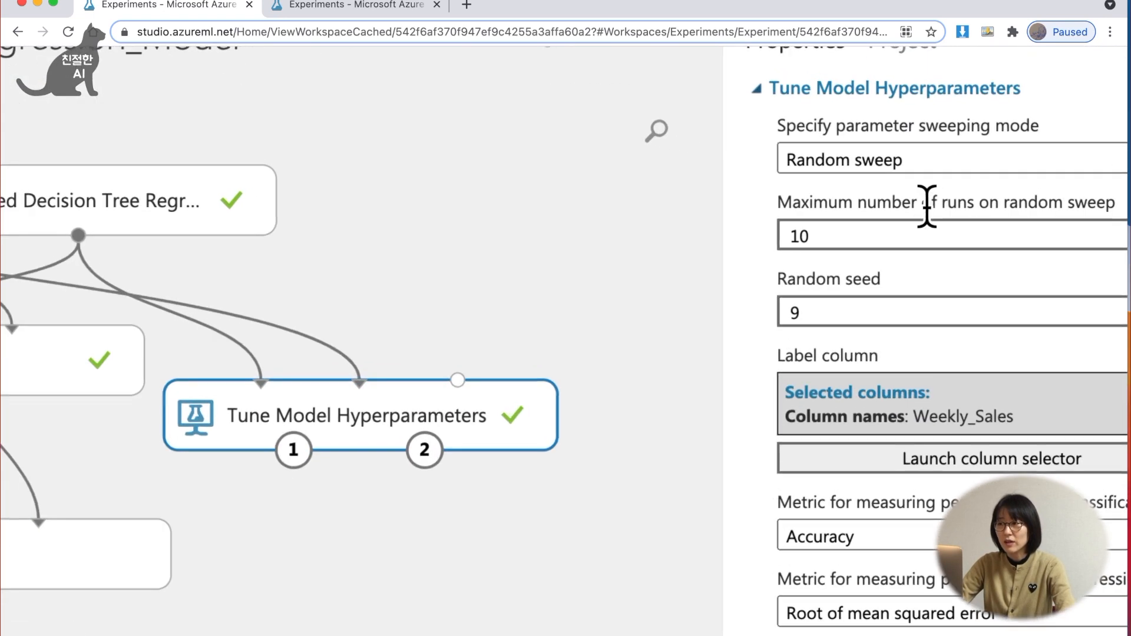
pyautogui.click(1026, 164)
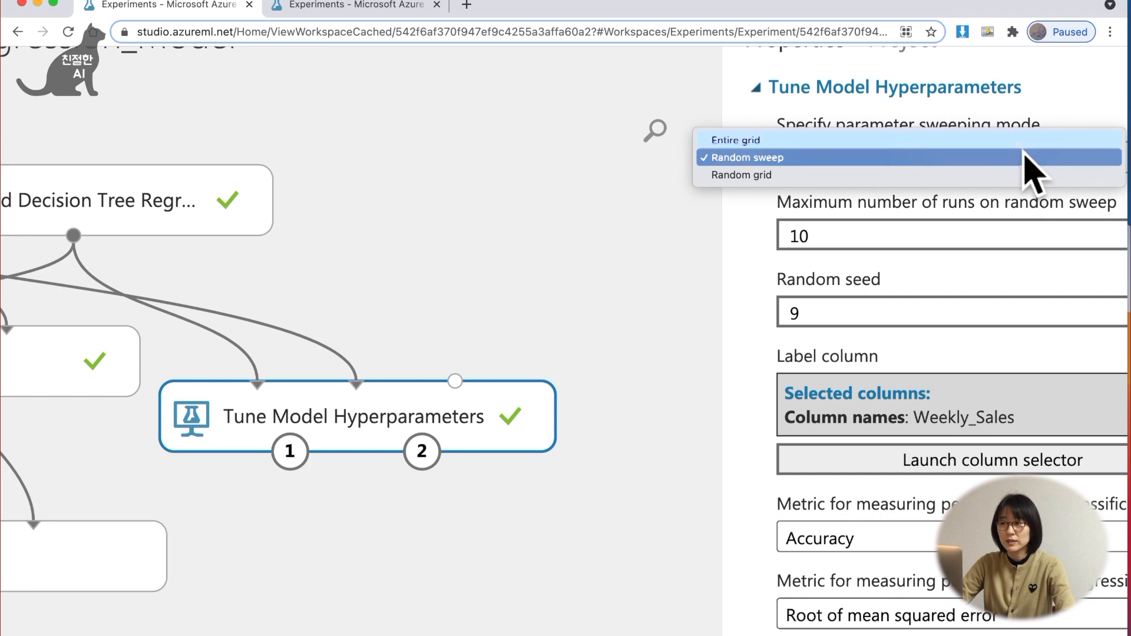
pyautogui.click(1009, 159)
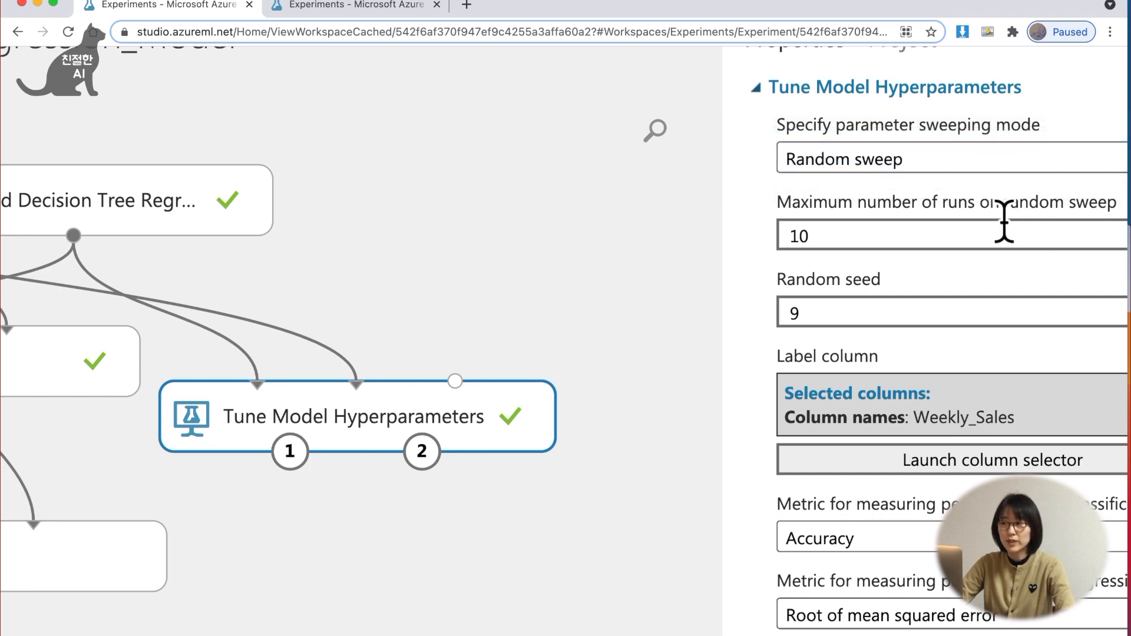
pyautogui.moveTo(946, 224); pyautogui.dragTo(1080, 221)
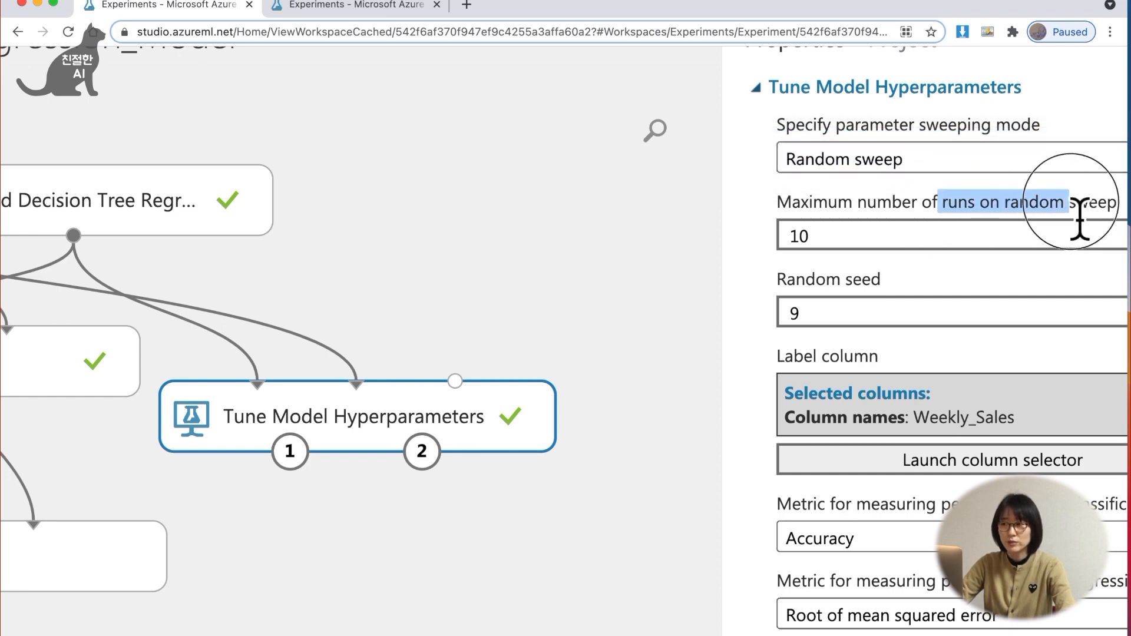
pyautogui.click(825, 238)
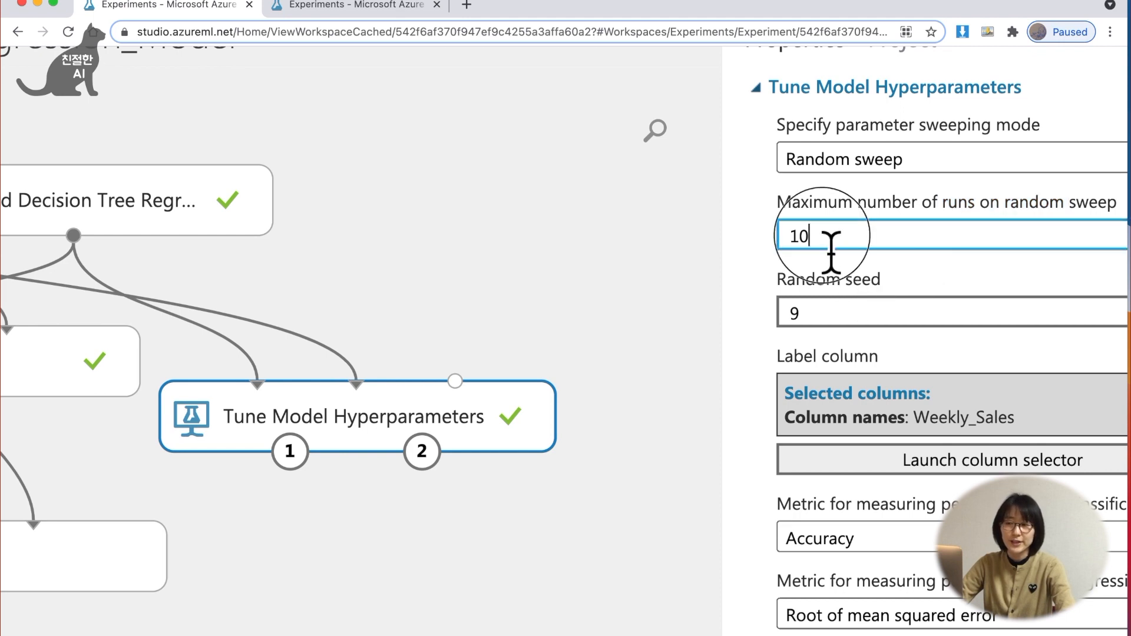
pyautogui.press('BackSpace')
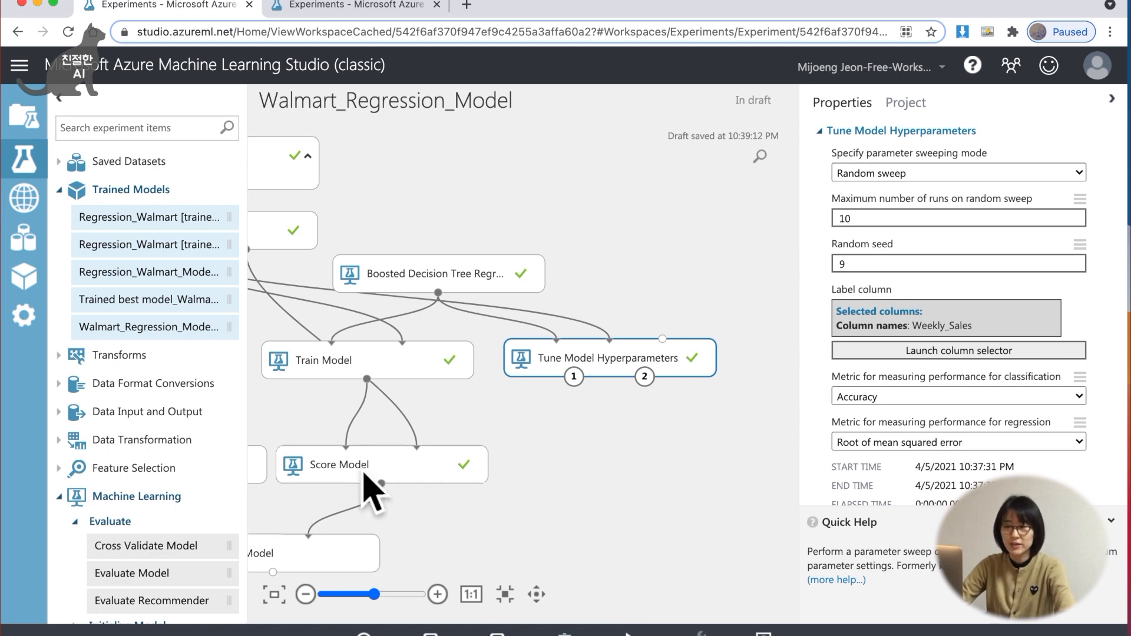
# Add a Score Model module below Tune Model Hyperparameters and an Evaluate Model module beneath it
pyautogui.scroll(-5, 214, 537)
pyautogui.scroll(-1, 214, 537)
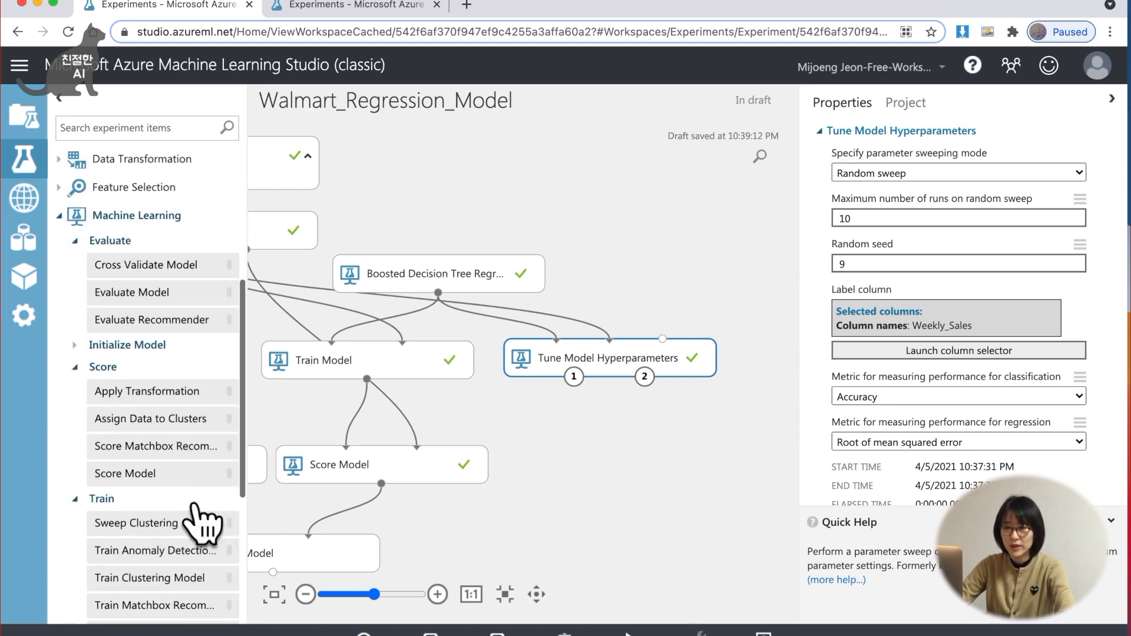
pyautogui.click(195, 485)
pyautogui.moveTo(196, 484); pyautogui.dragTo(646, 475)
pyautogui.moveTo(188, 292); pyautogui.dragTo(617, 562)
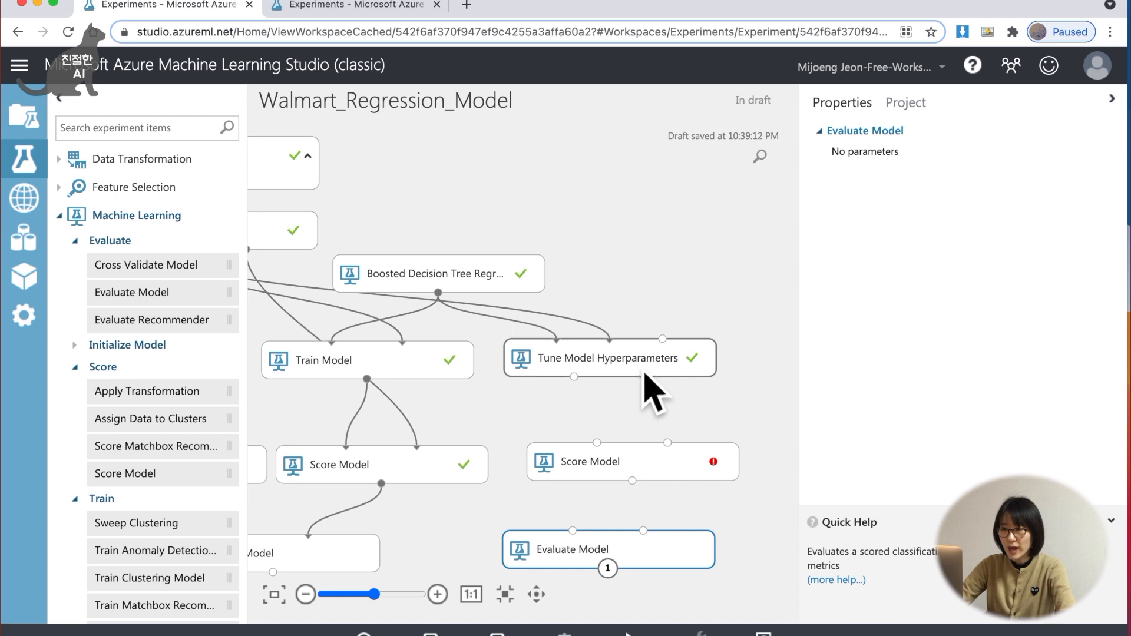
# Connect Tune Model Hyperparameters' second output and Split Data's second output to the new Score Model, and its output to the new Evaluate Model
pyautogui.moveTo(645, 376); pyautogui.dragTo(620, 458)
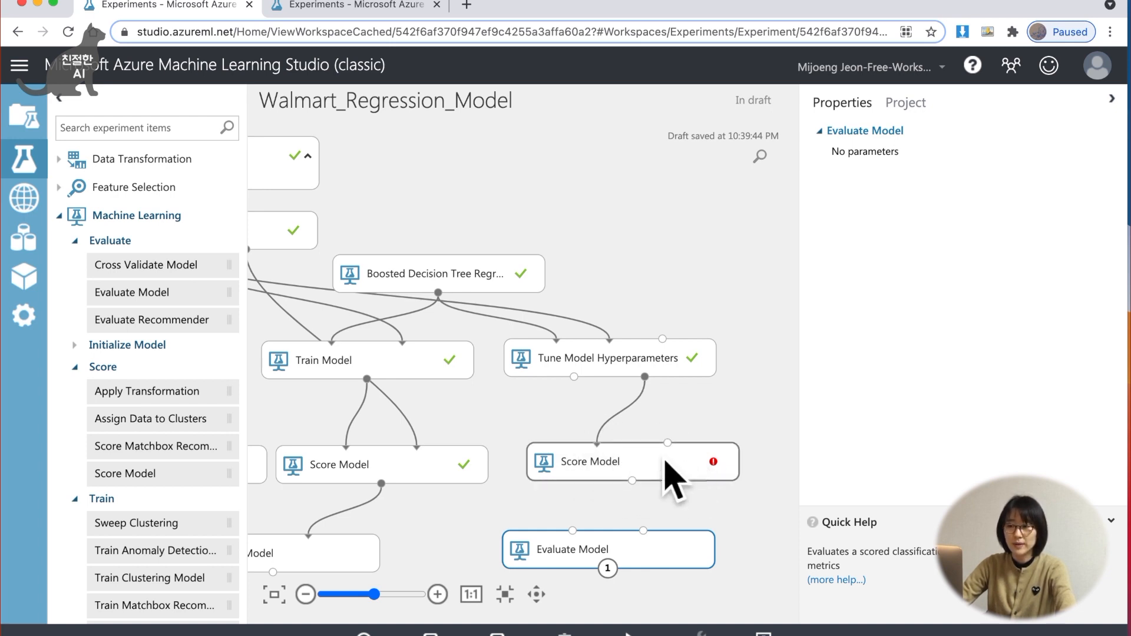
pyautogui.click(306, 594)
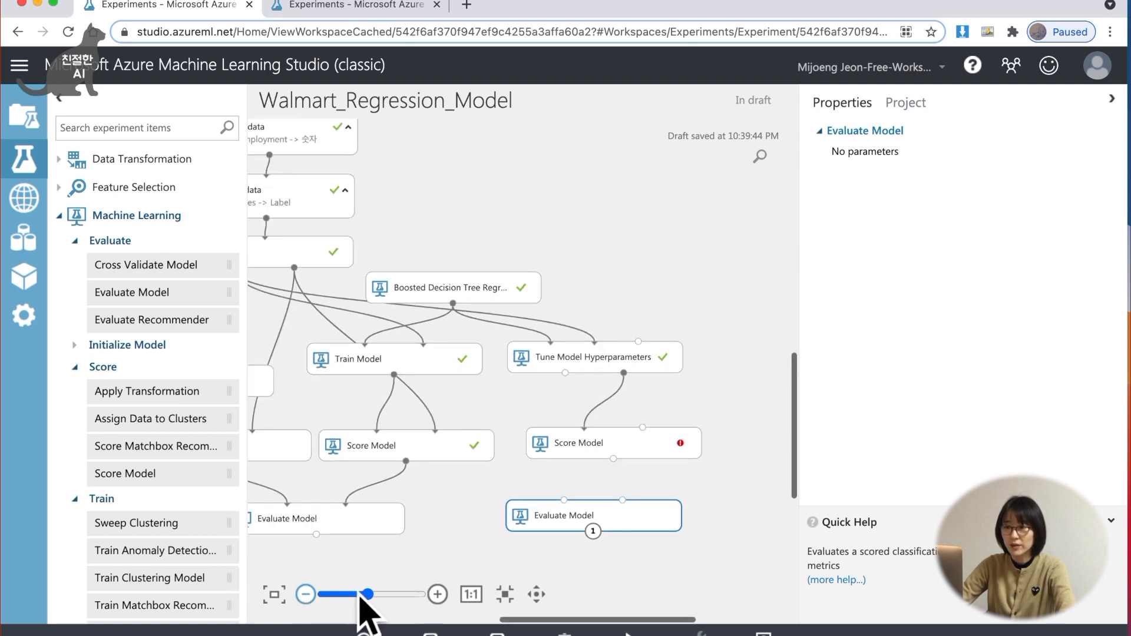
pyautogui.click(536, 594)
pyautogui.click(531, 531)
pyautogui.moveTo(532, 530); pyautogui.dragTo(558, 538)
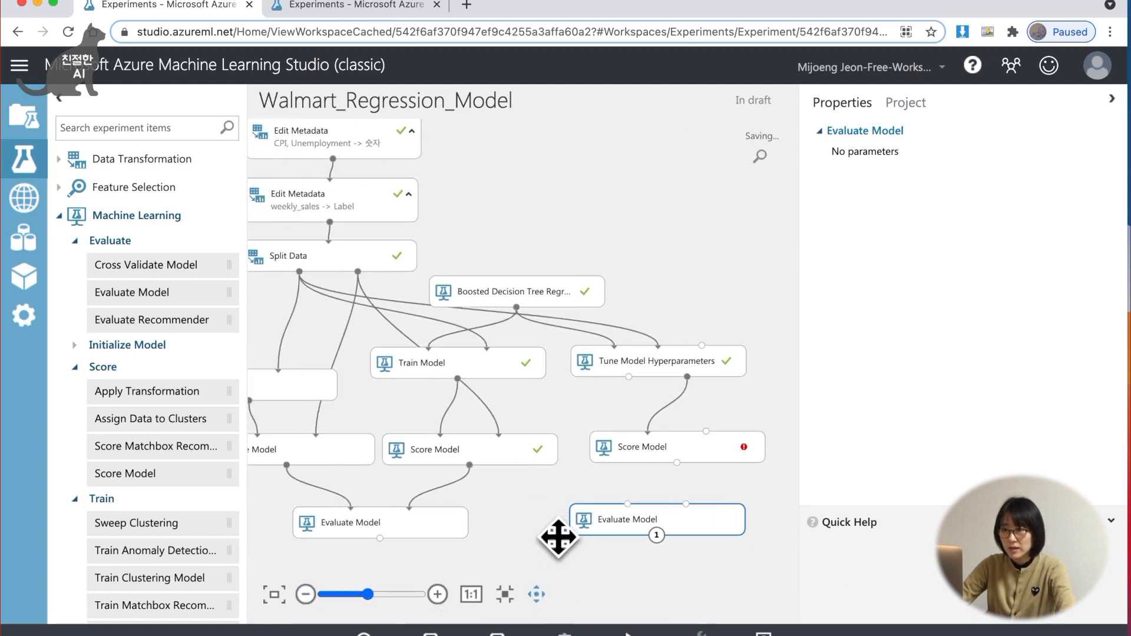
pyautogui.click(536, 594)
pyautogui.moveTo(367, 281); pyautogui.dragTo(655, 534)
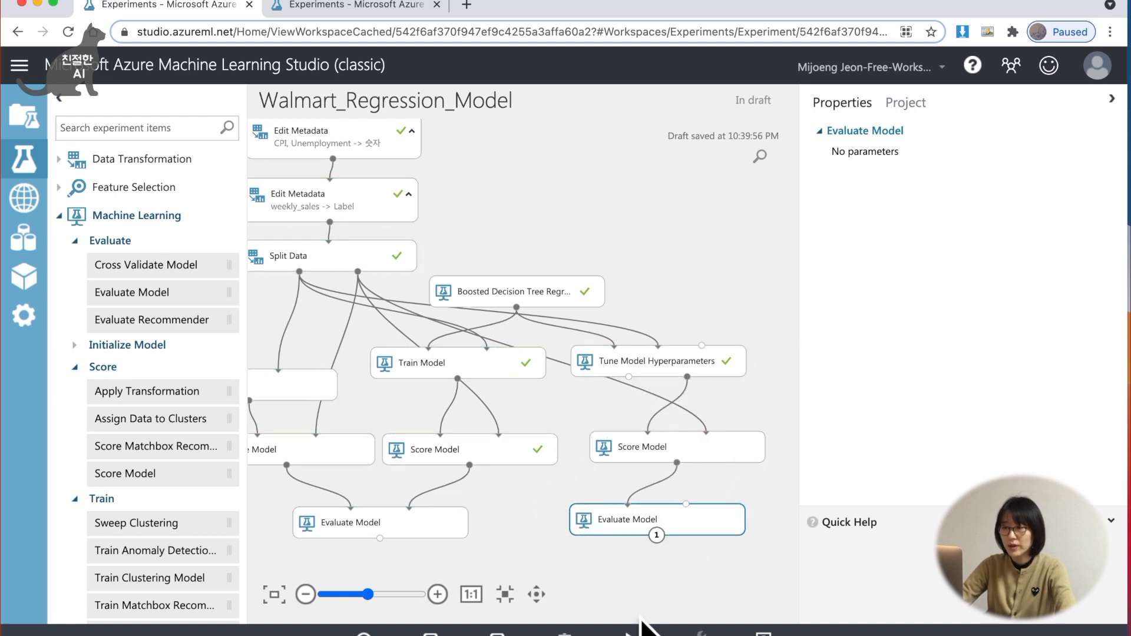
# Run the selected new Evaluate Model and visualize its evaluation results
pyautogui.rightClick(694, 523)
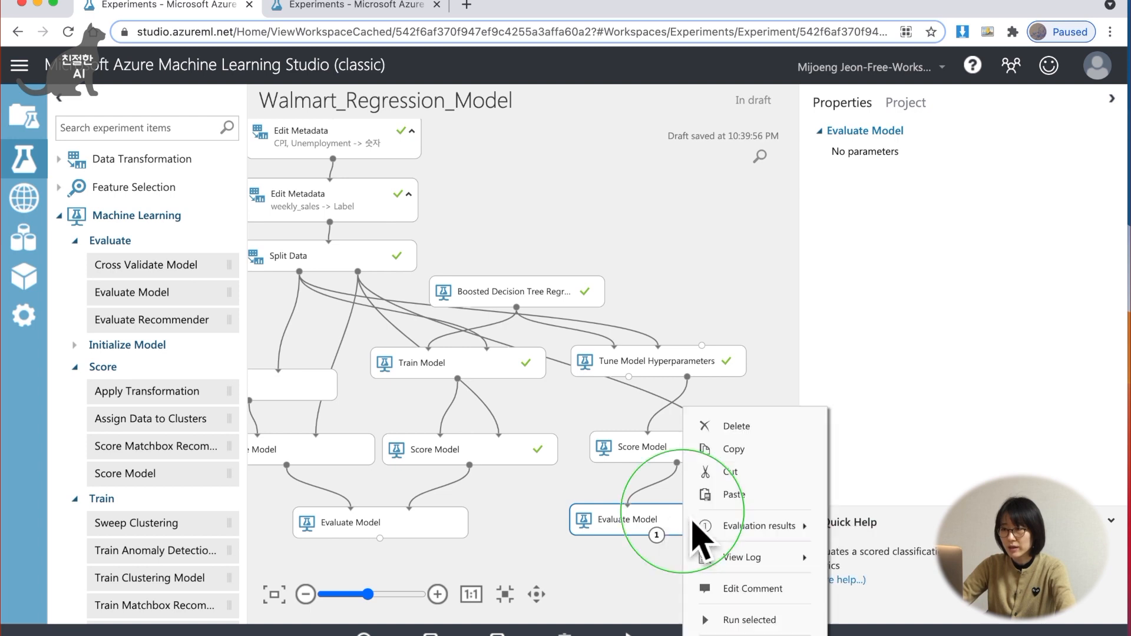
pyautogui.click(750, 620)
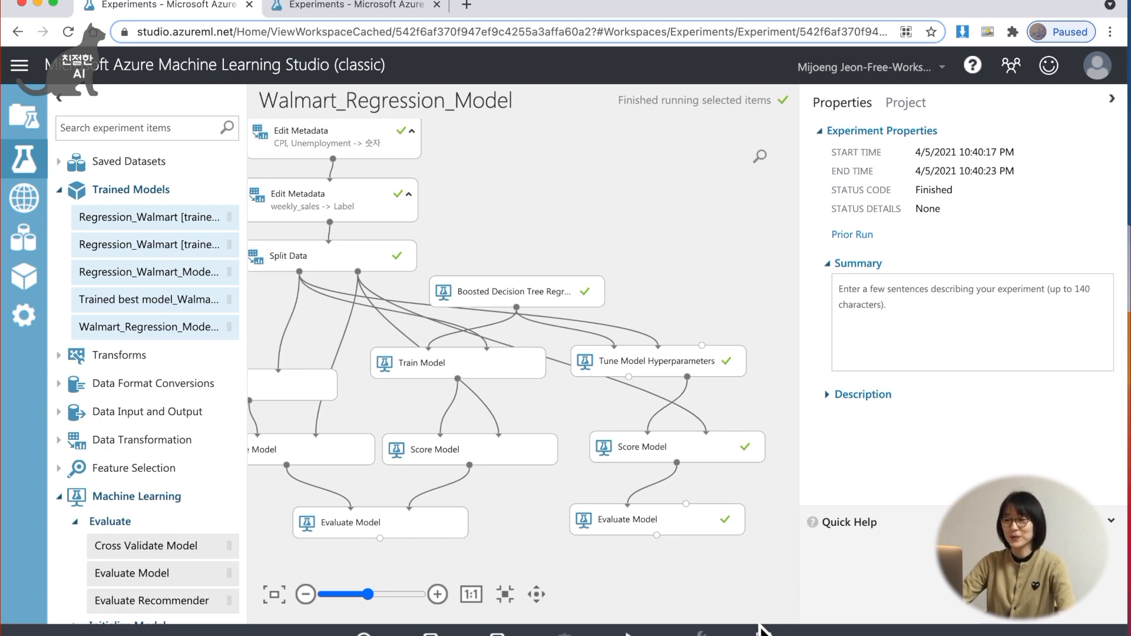
pyautogui.click(660, 539)
pyautogui.click(716, 619)
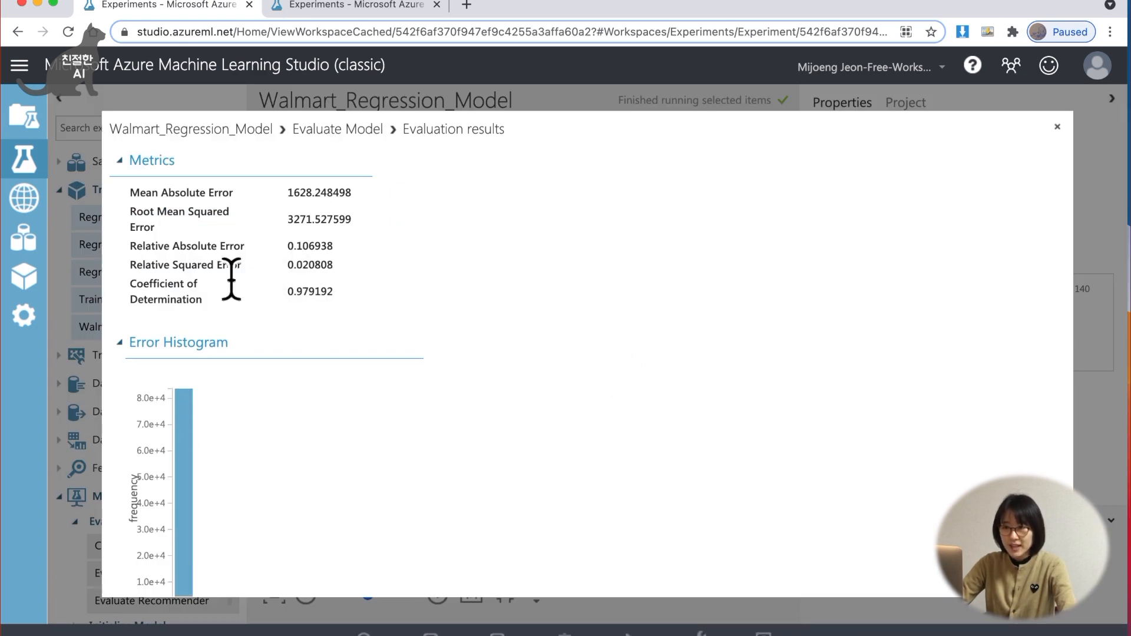
# Examine the Mean Absolute Error and Root Mean Squared Error of the tuned model
pyautogui.scroll(5, 225, 273)
pyautogui.scroll(1, 225, 279)
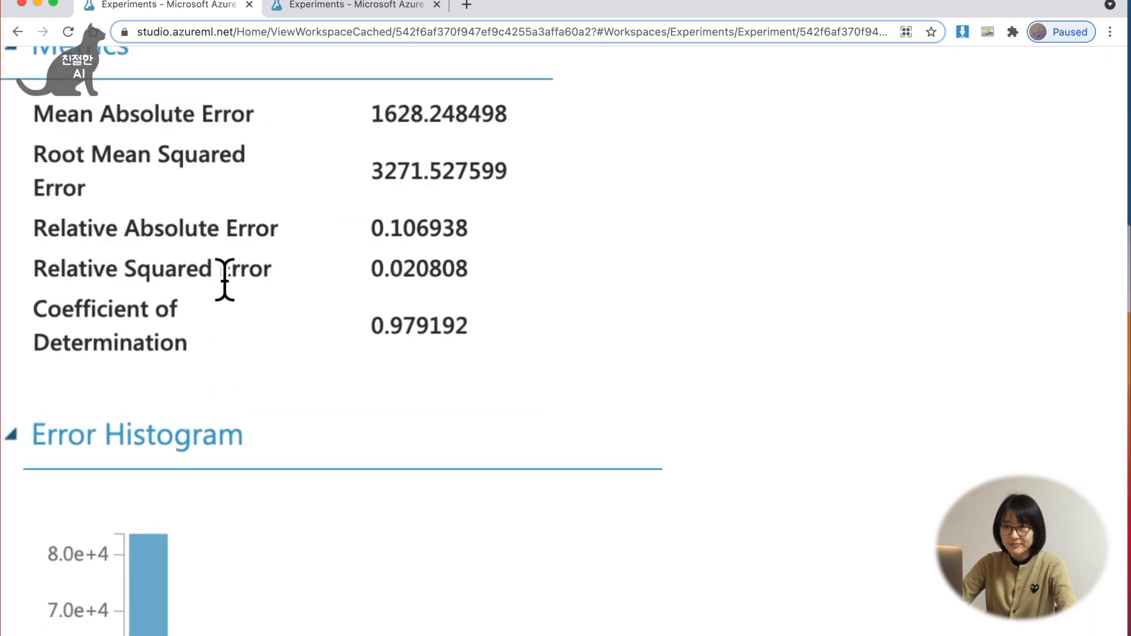
pyautogui.scroll(3, 224, 278)
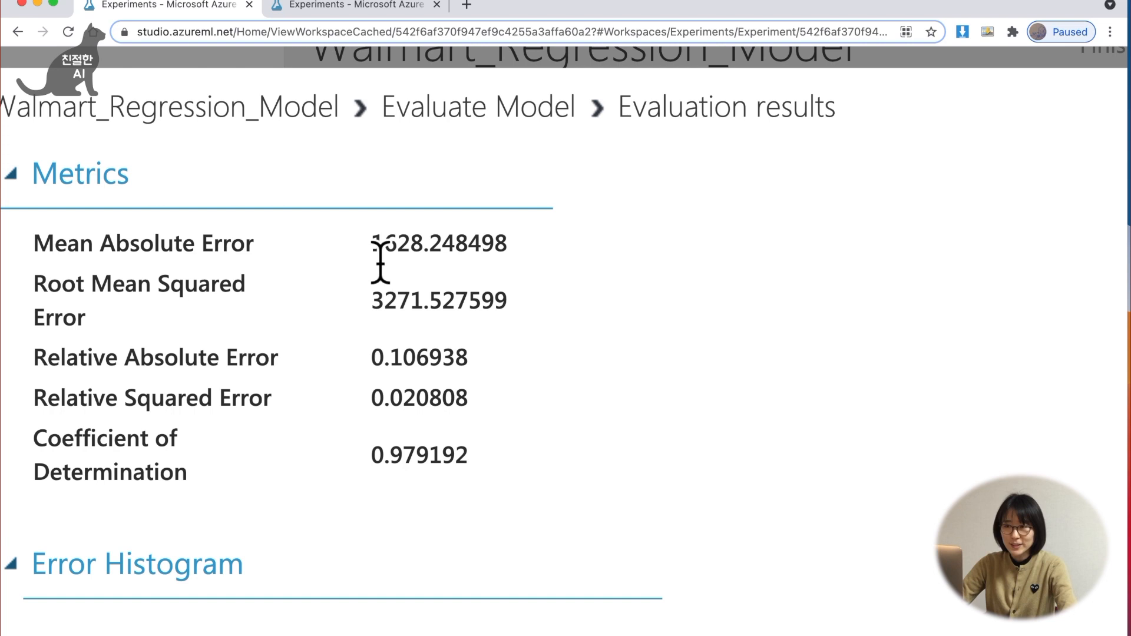
pyautogui.moveTo(380, 262); pyautogui.dragTo(419, 260)
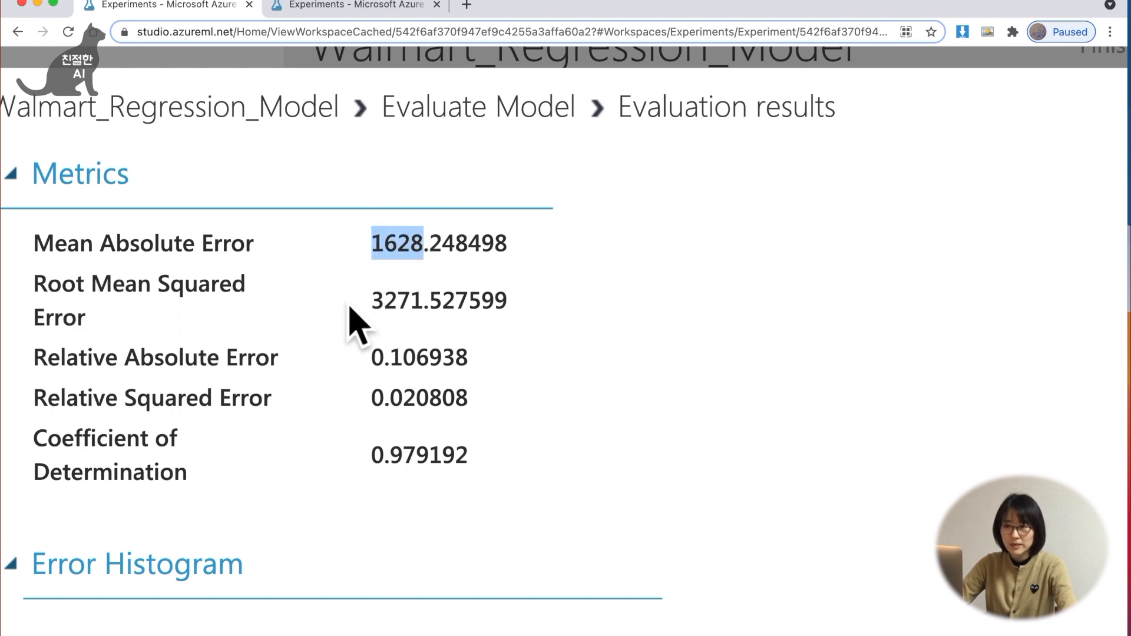
pyautogui.moveTo(370, 305); pyautogui.dragTo(424, 320)
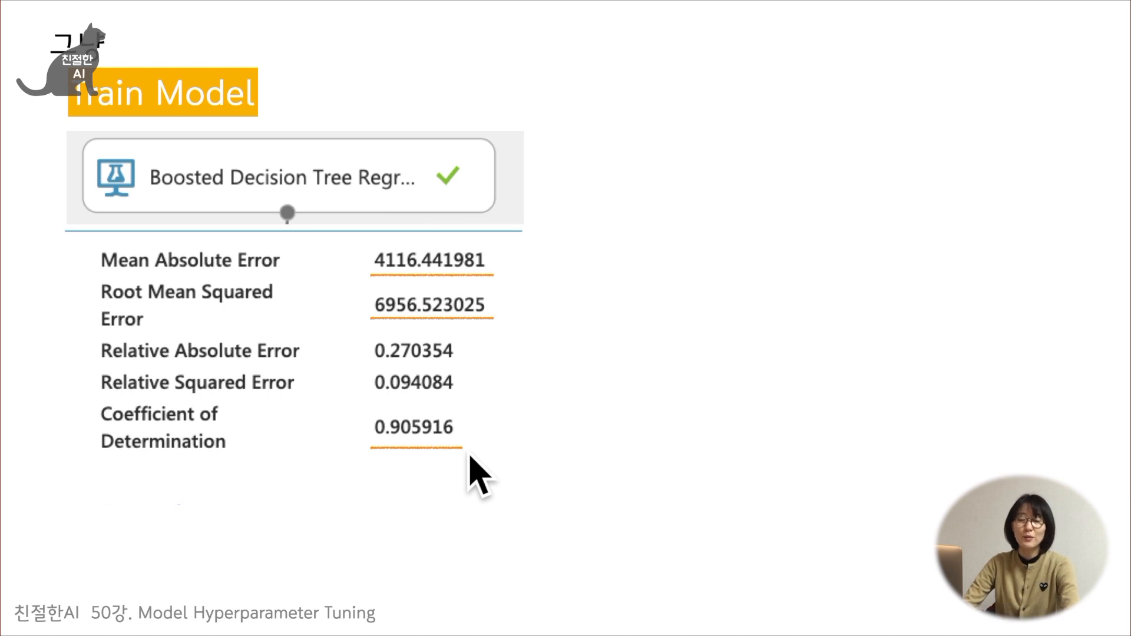
pyautogui.press('Right')
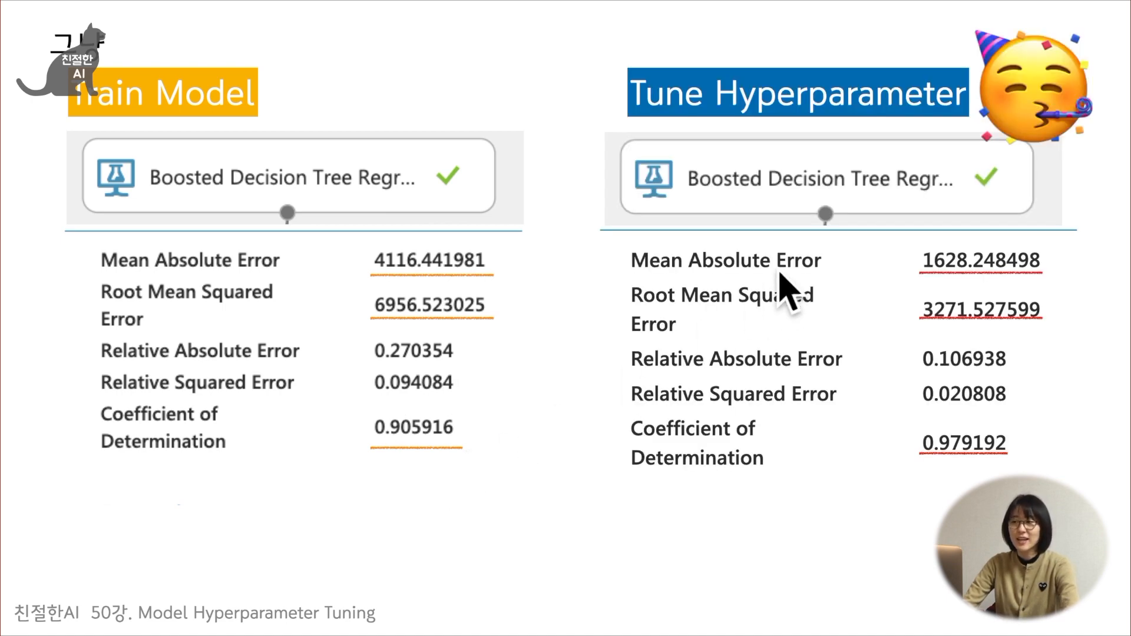